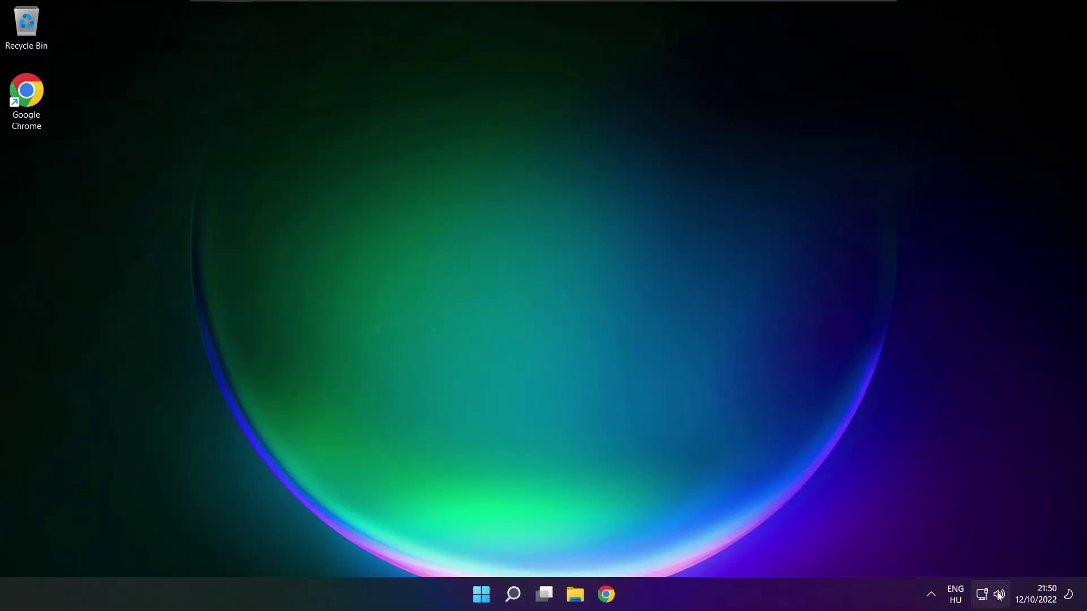
Make Speakers (High Definition Audio Device) the active output in the Quick Settings volume flyout
left_click(1001, 597)
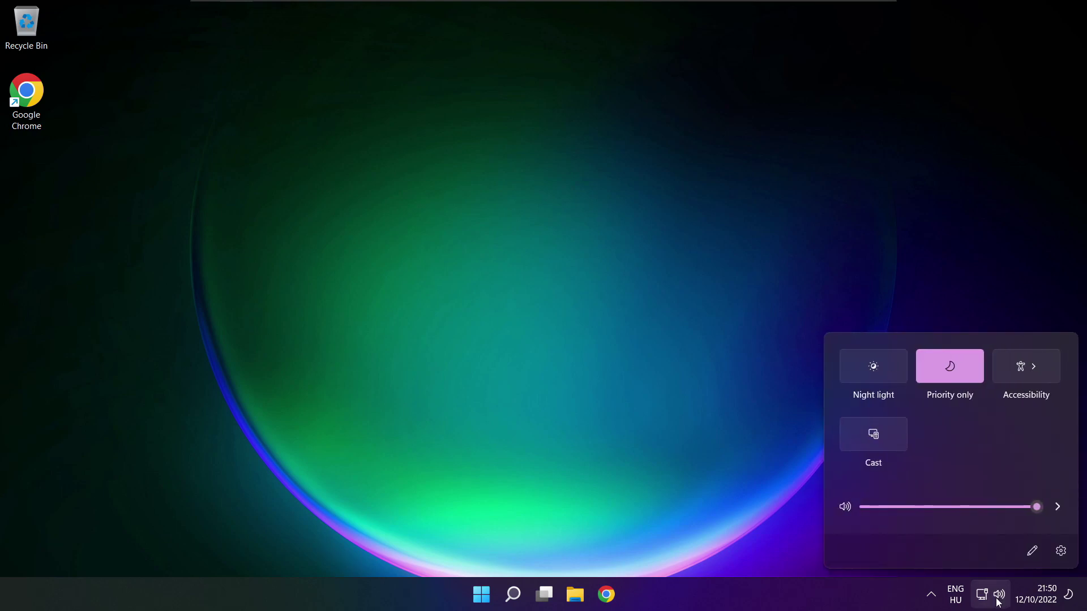
left_click(1059, 509)
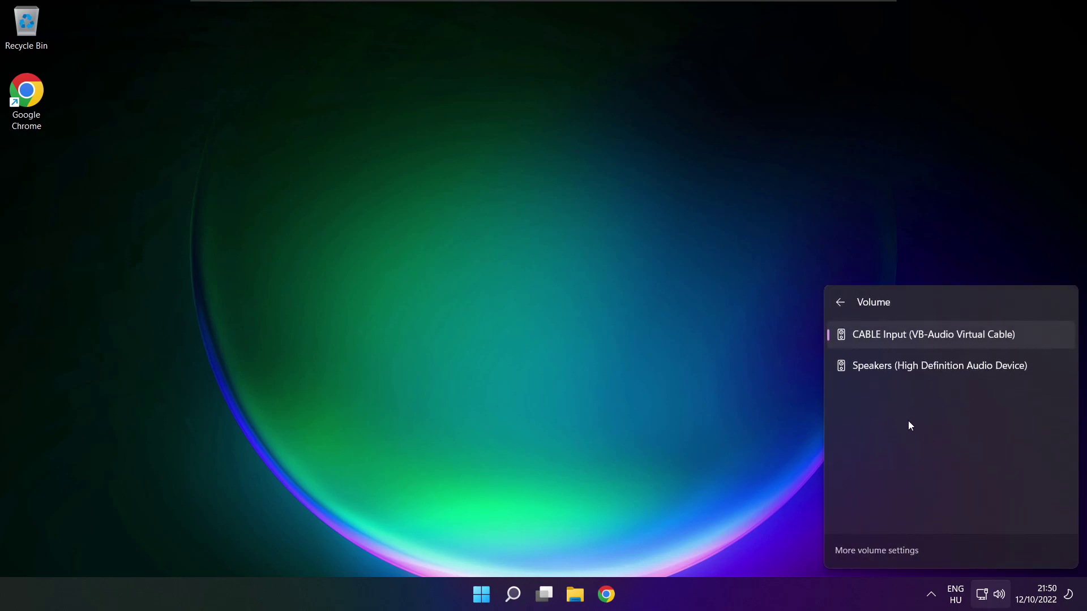
left_click(863, 364)
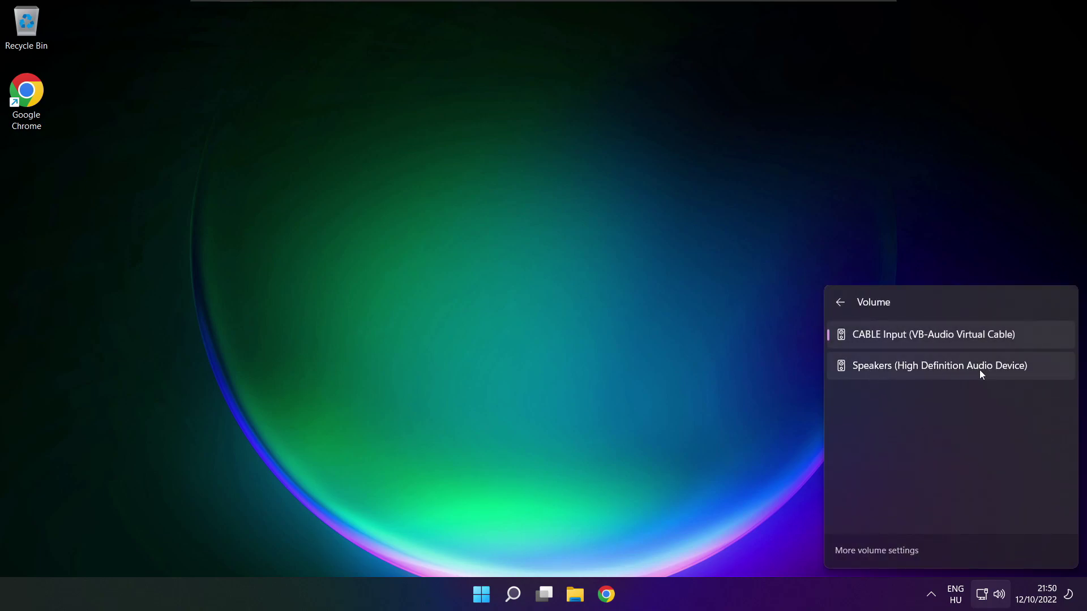
left_click(1038, 372)
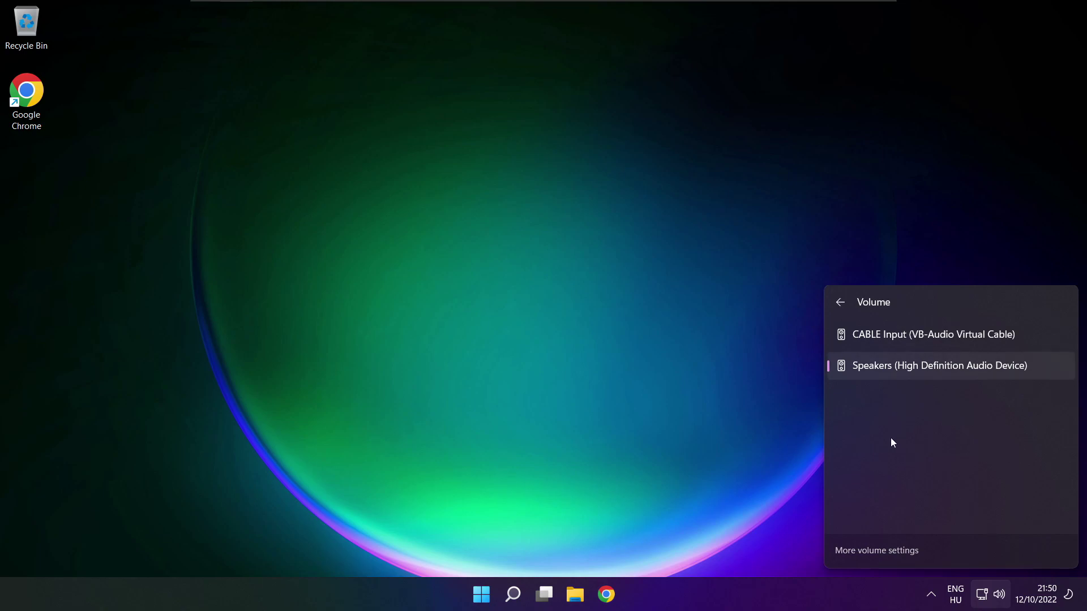
left_click(576, 330)
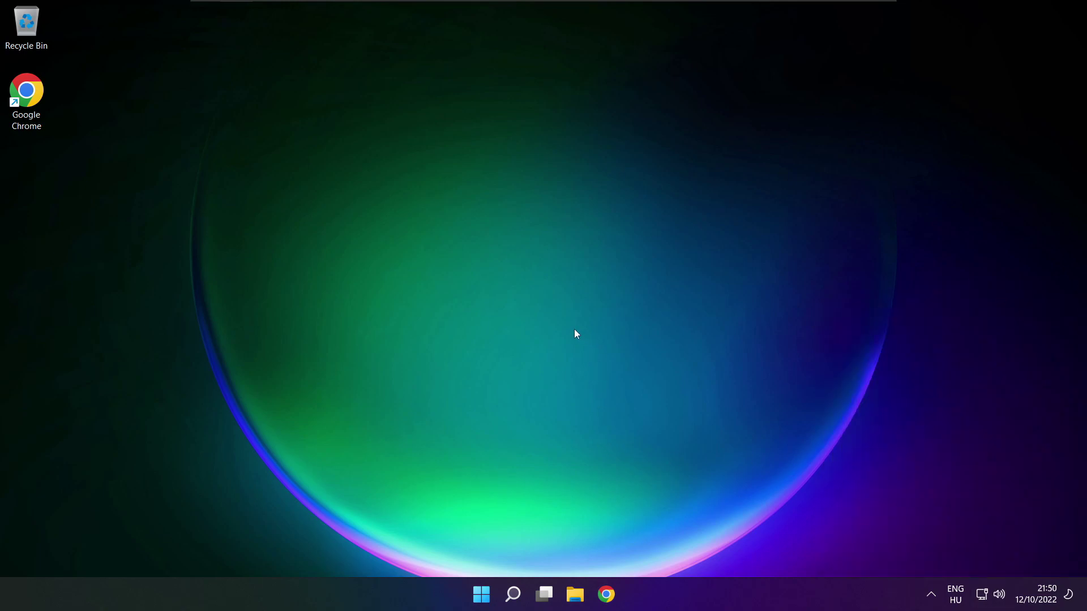
Glance at the Start power options, then show the audio output device list in Quick Settings
left_click(481, 595)
left_click(719, 545)
left_click(1001, 598)
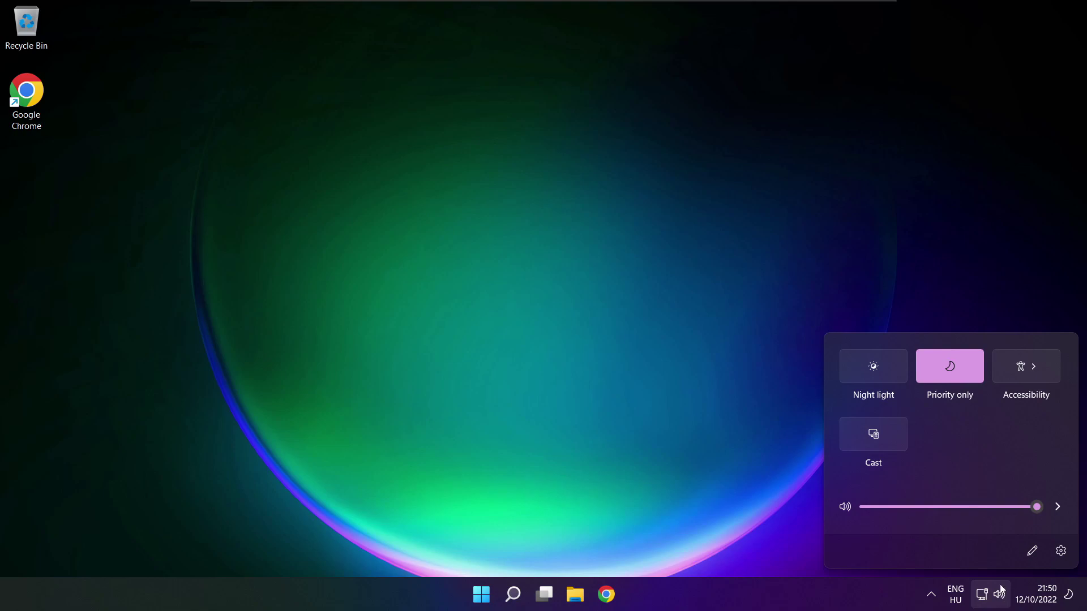
left_click(1060, 509)
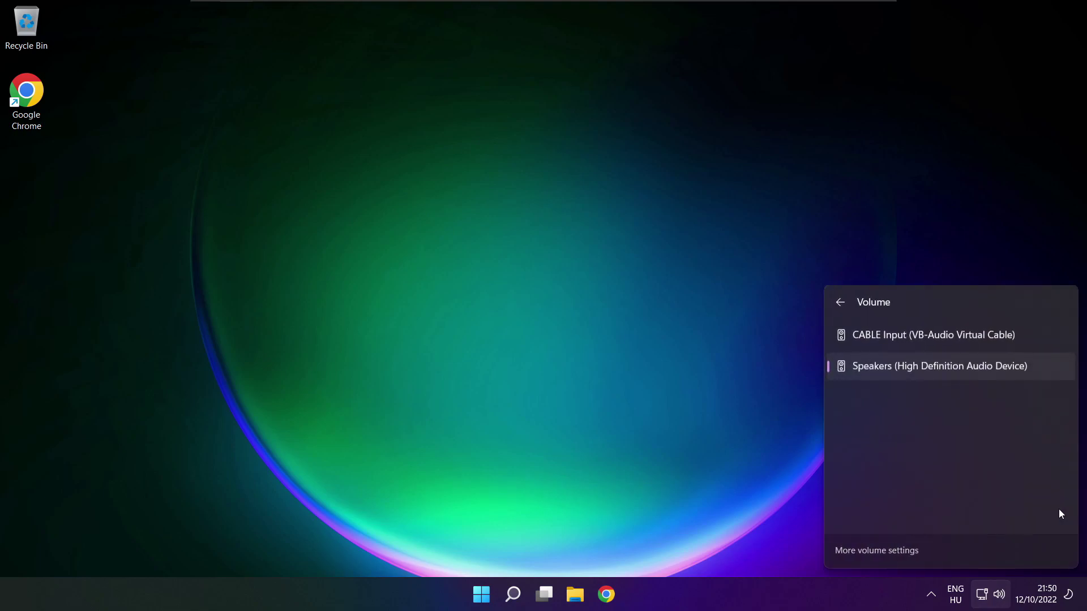
Reach the Settings Sound page and test the Speakers output volume, ending back at 100
left_click(879, 552)
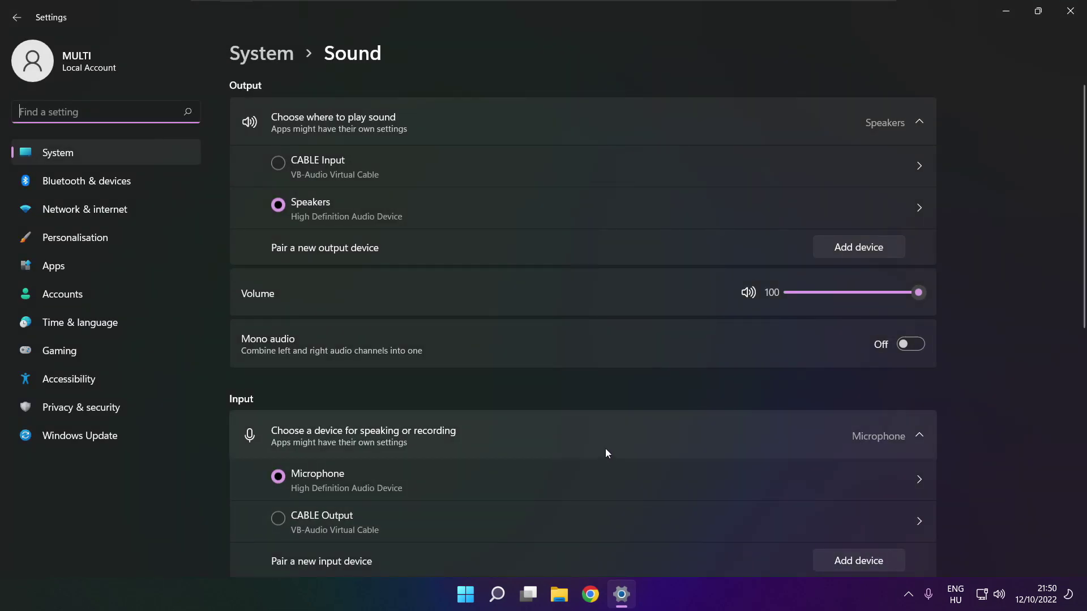
left_click(293, 207)
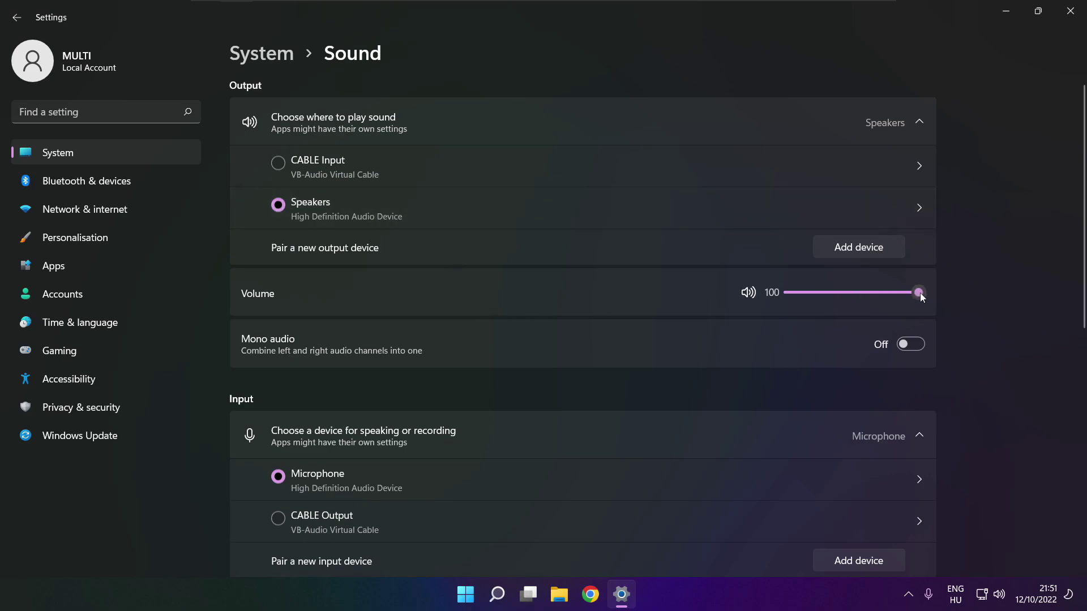
mouse_move(920, 294)
left_mouse_down()
mouse_move(839, 292)
mouse_move(930, 292)
left_mouse_up()
left_click_drag(1085, 289, 1079, 474)
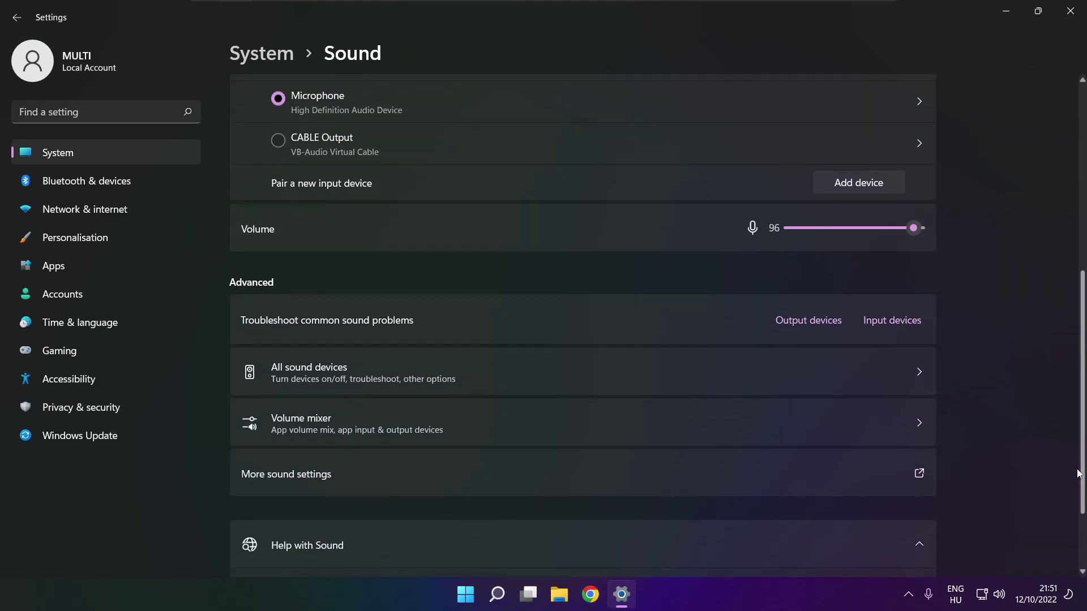
In the classic Sound dialog, disable CABLE Input so Speakers becomes the default playback device
left_click(448, 482)
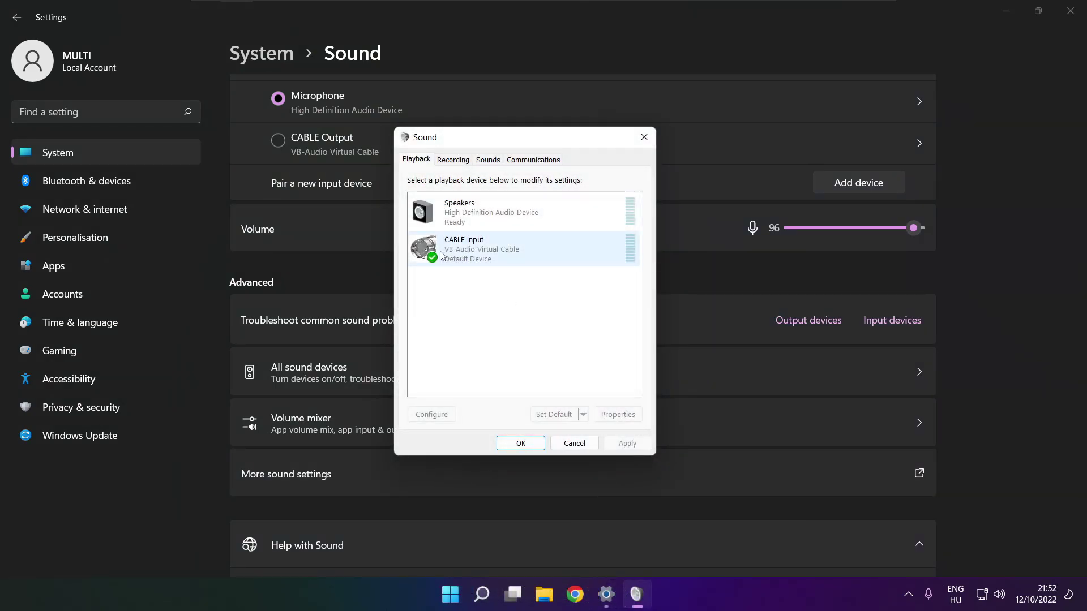
left_click(498, 261)
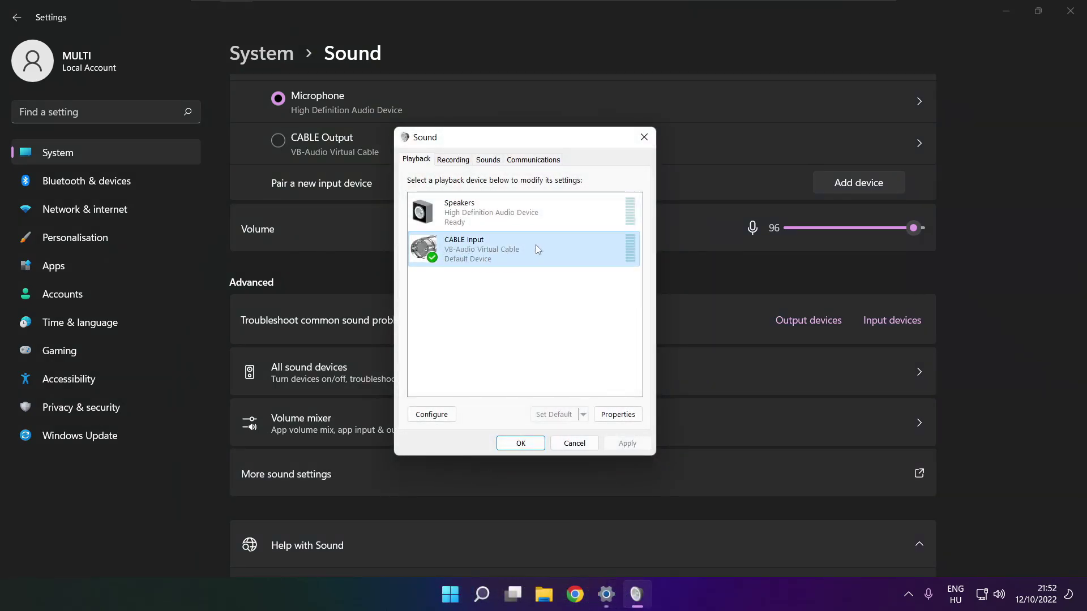
right_click(576, 253)
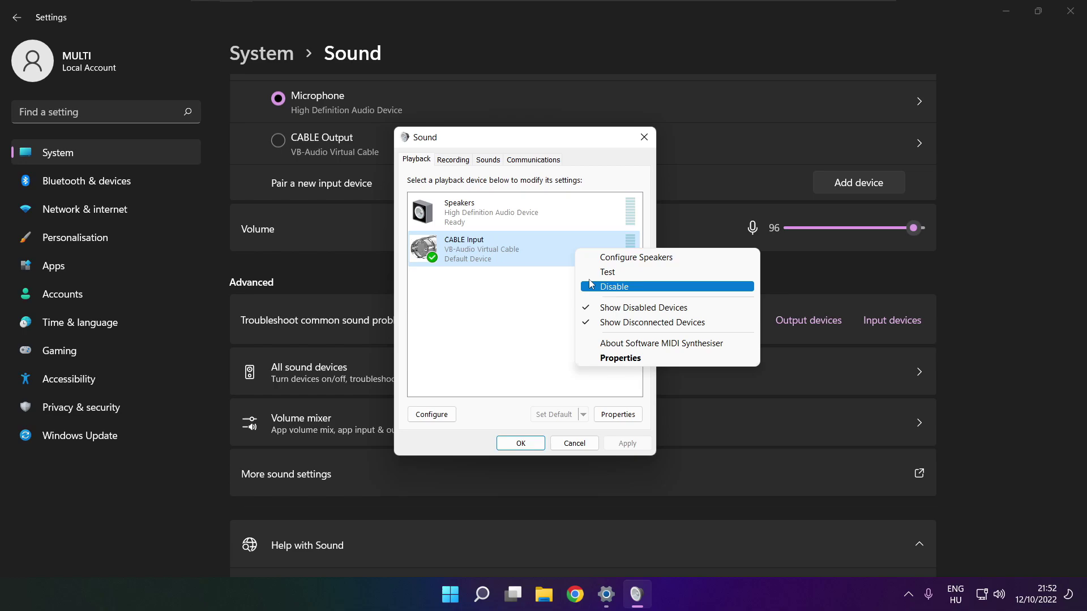
left_click(630, 288)
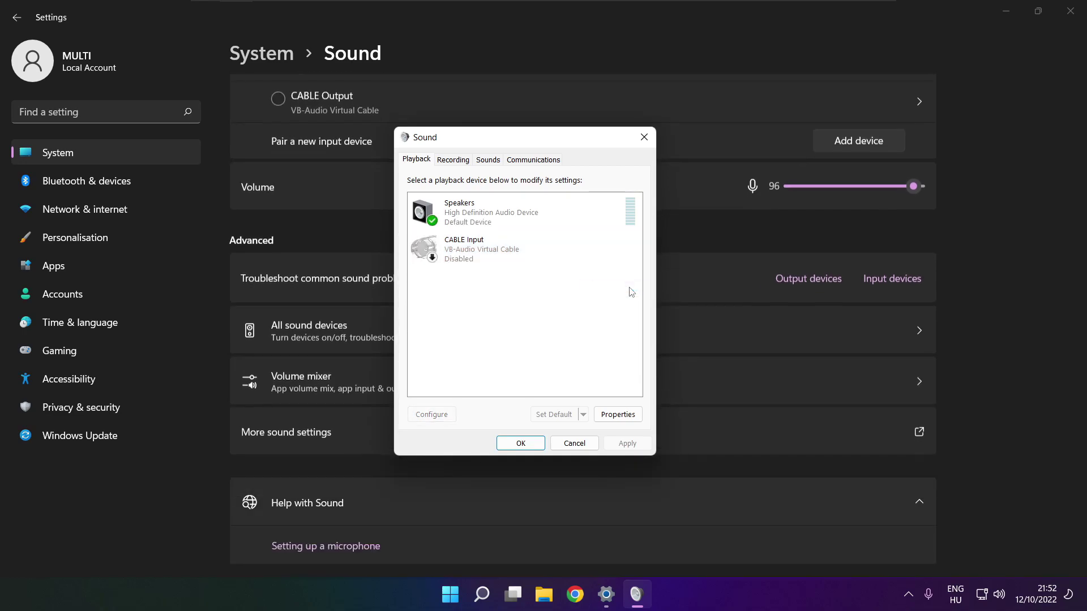
left_click(535, 212)
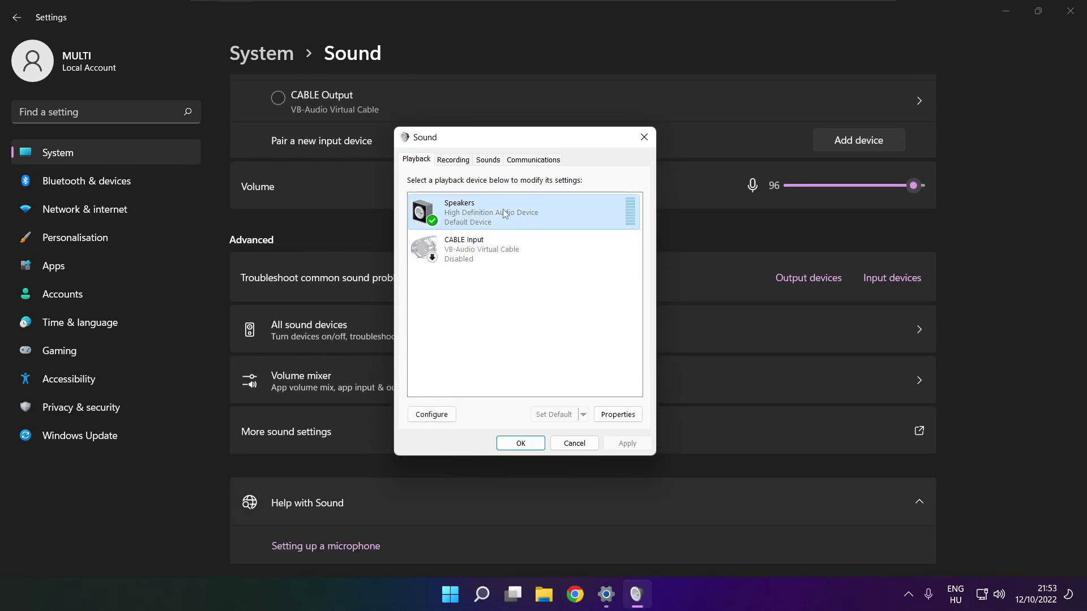
right_click(527, 216)
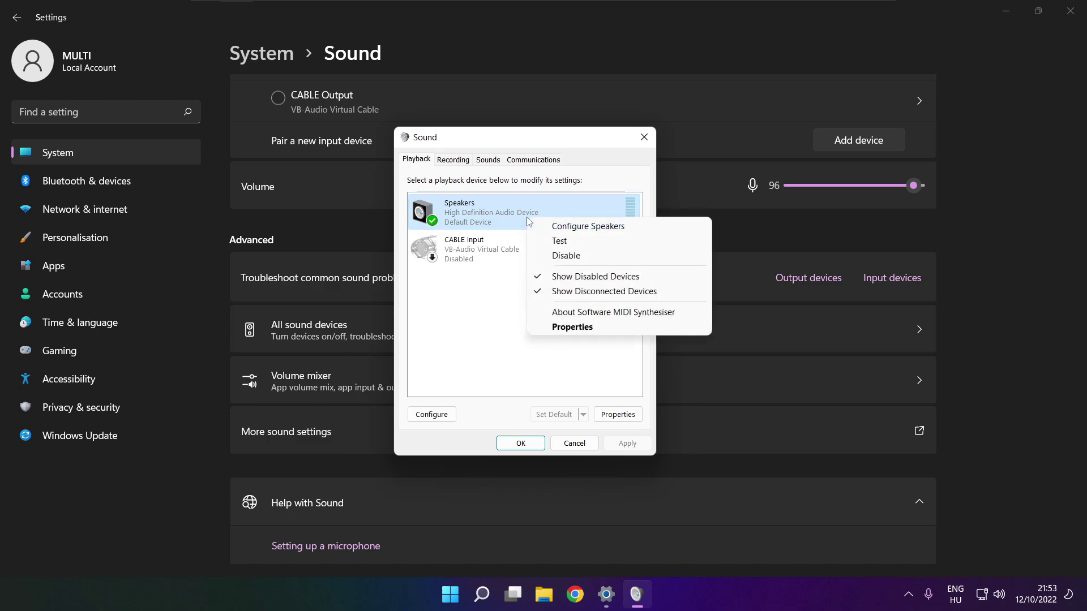
Configure the Speakers as 7.1 Surround with all optional speakers kept
left_click(599, 227)
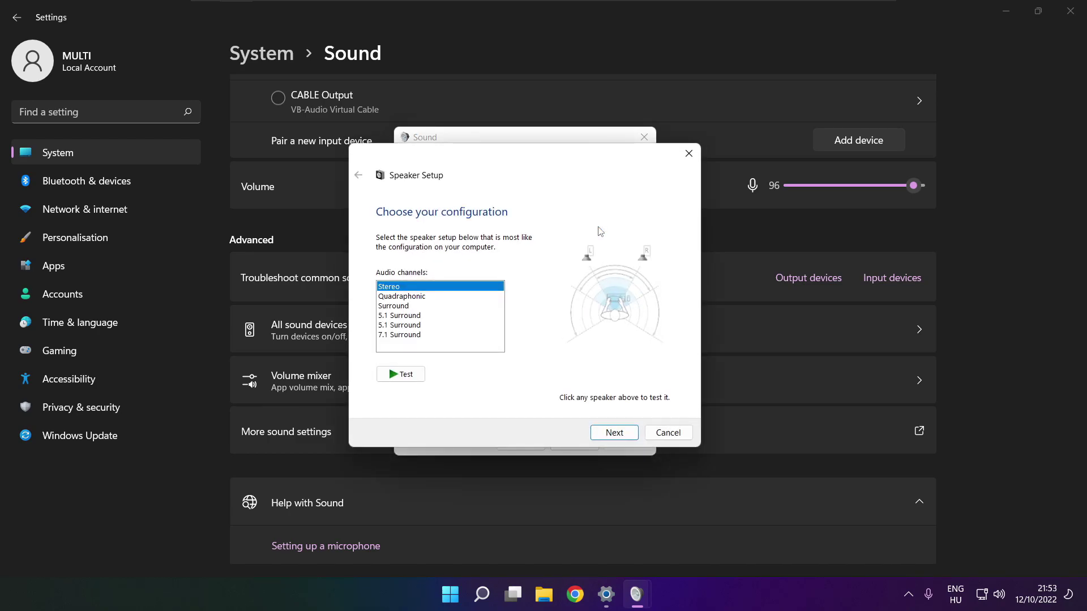
left_click(404, 335)
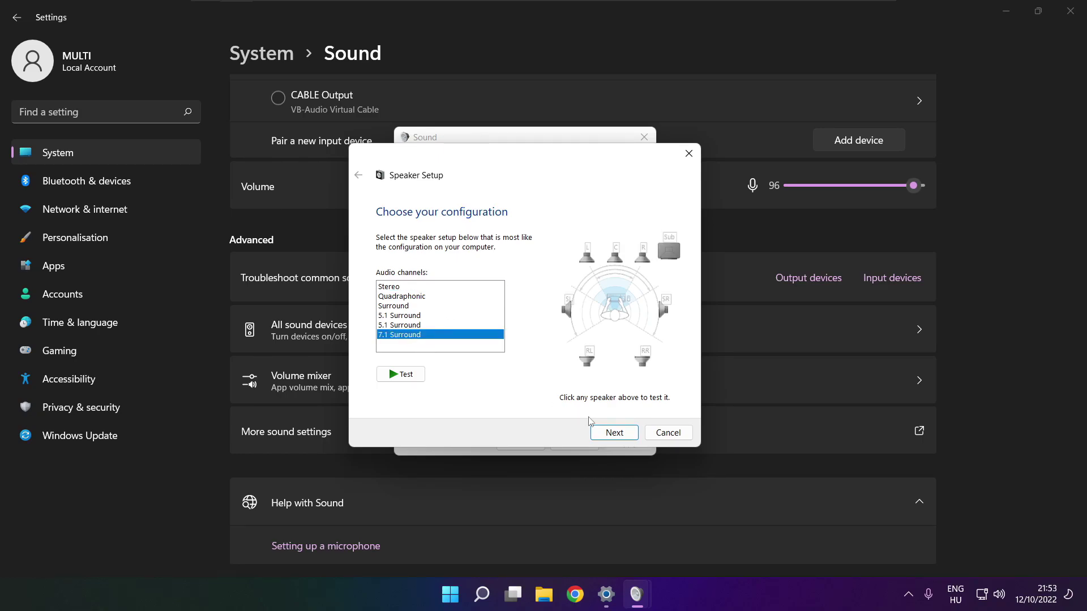
left_click(614, 433)
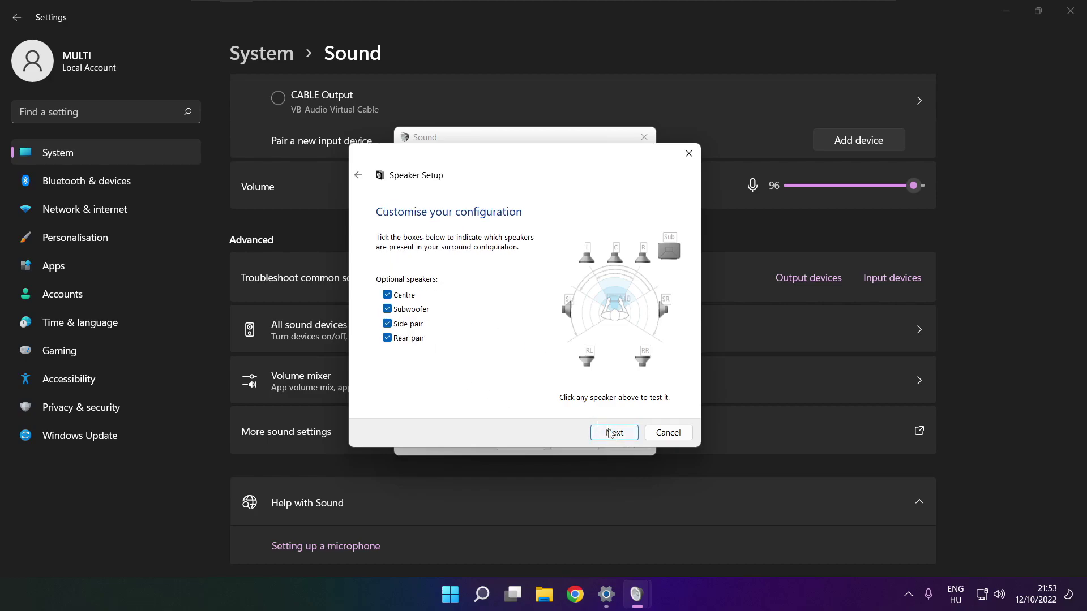
left_click(610, 434)
left_click(611, 436)
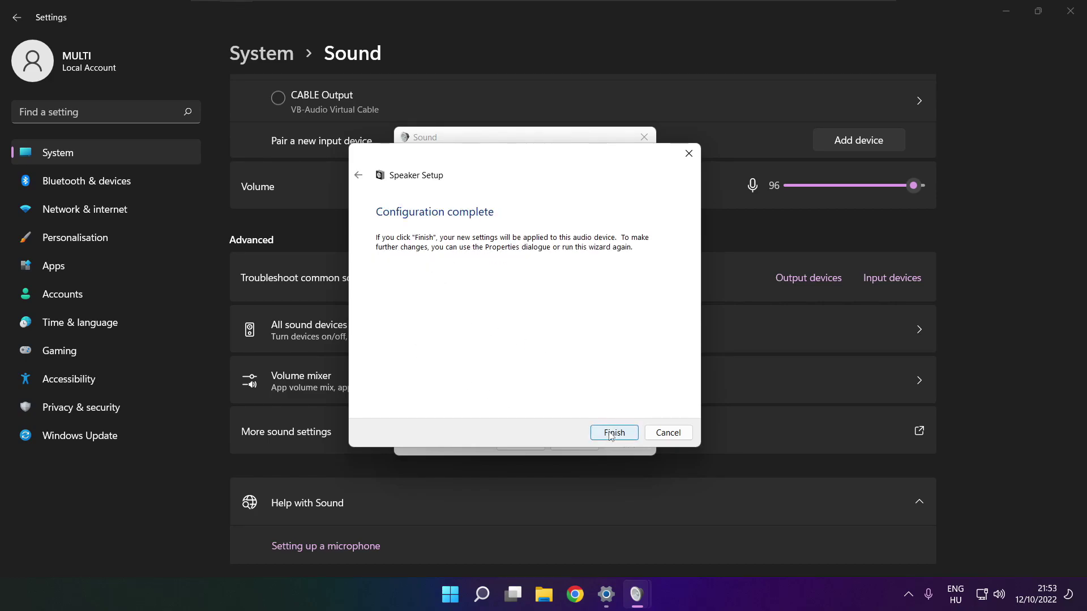
left_click(610, 435)
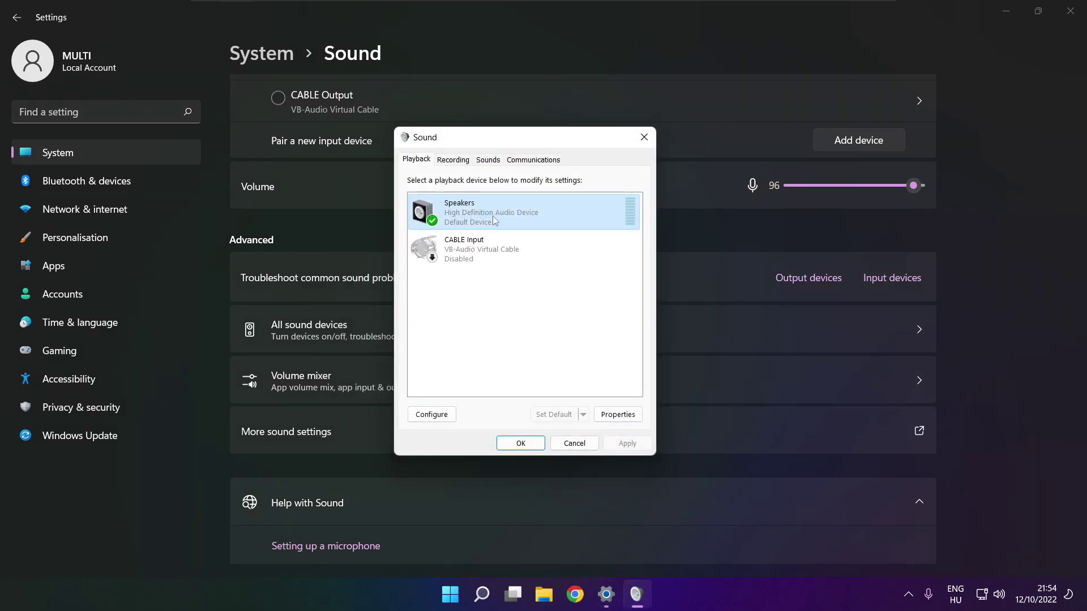
In Speakers Properties, turn off all sound enhancements and apply
left_click(617, 414)
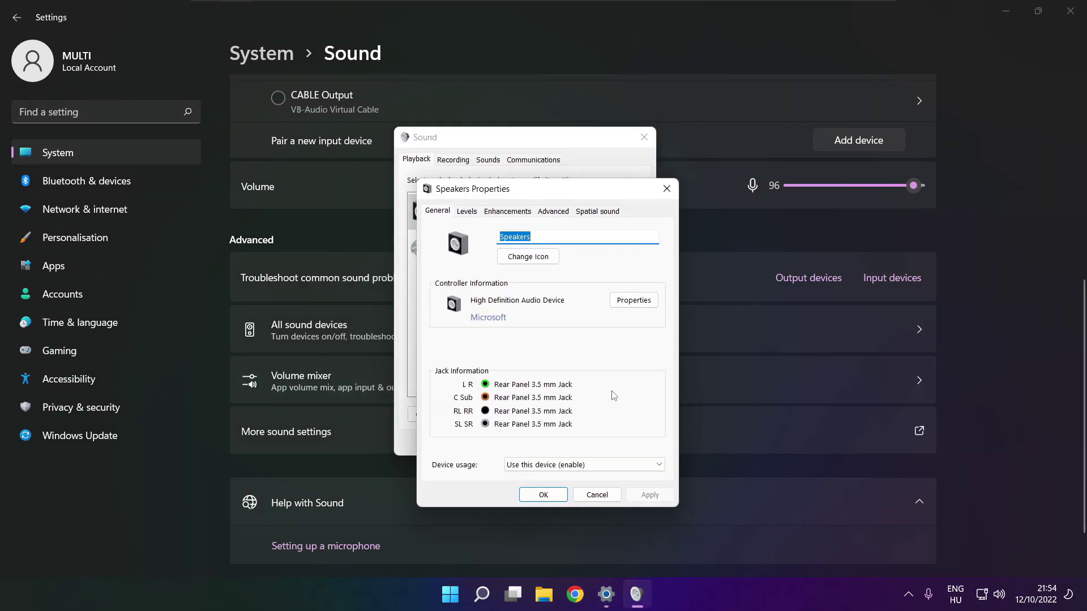
left_click_drag(508, 192, 485, 158)
left_click(446, 177)
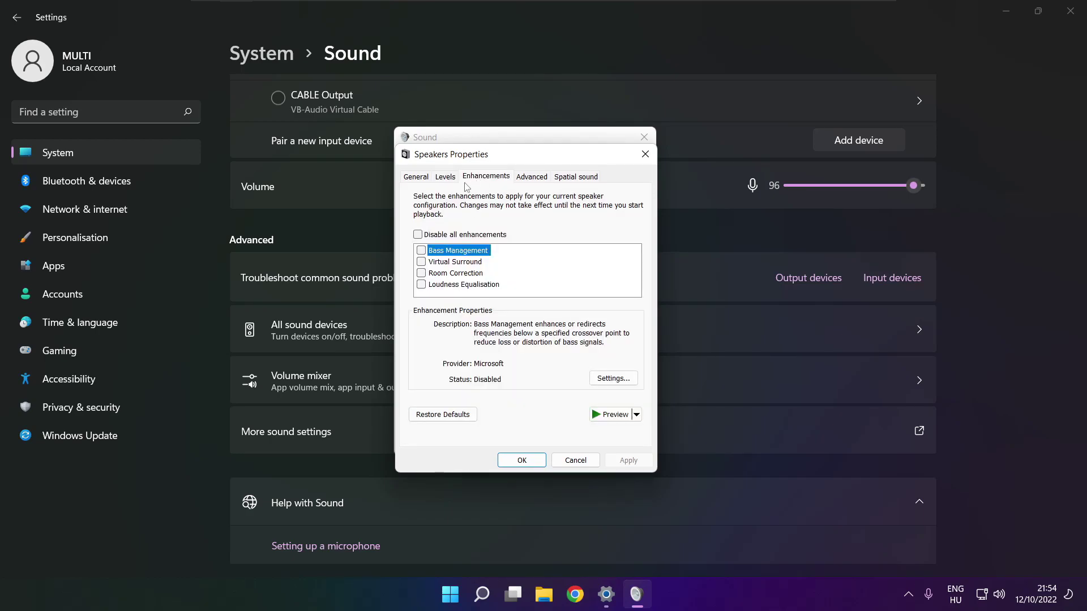
left_click(417, 235)
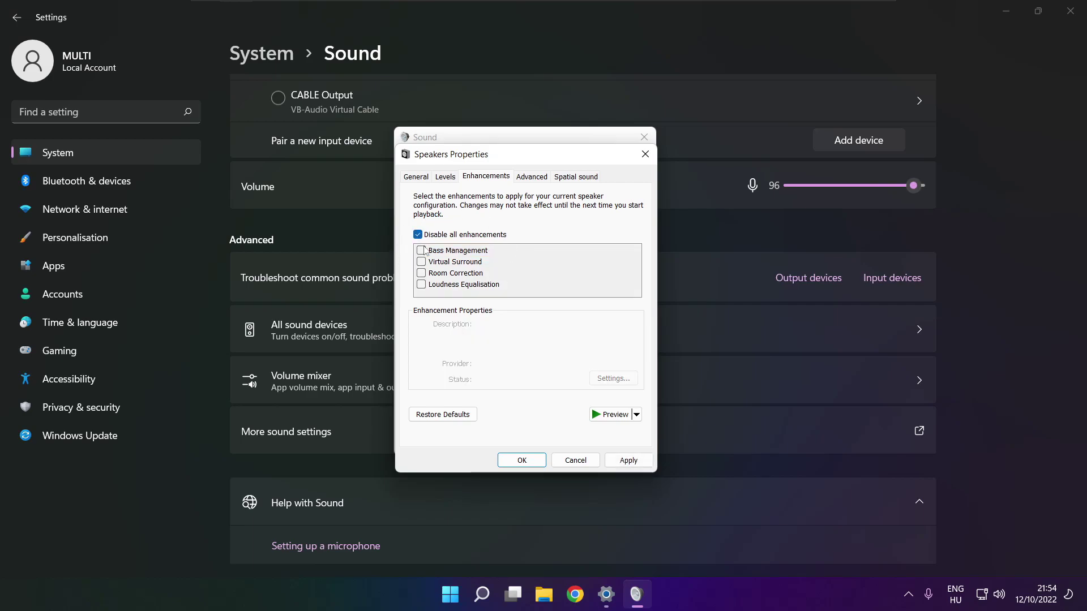
left_click(628, 461)
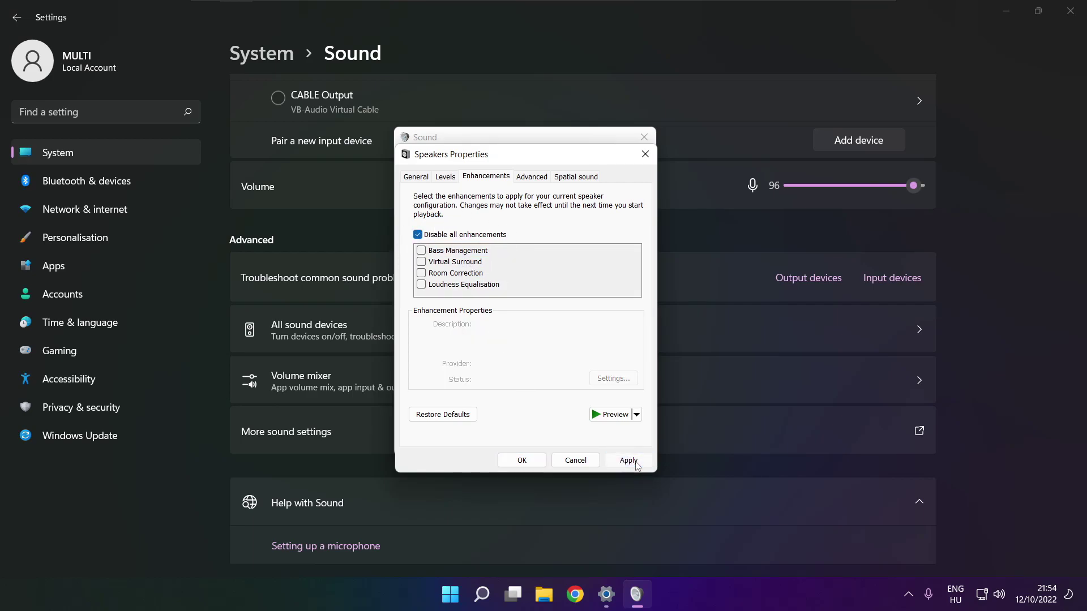
Keep the 16 bit, 48000 Hz (DVD Quality) default format and close the sound dialogs
left_click(529, 178)
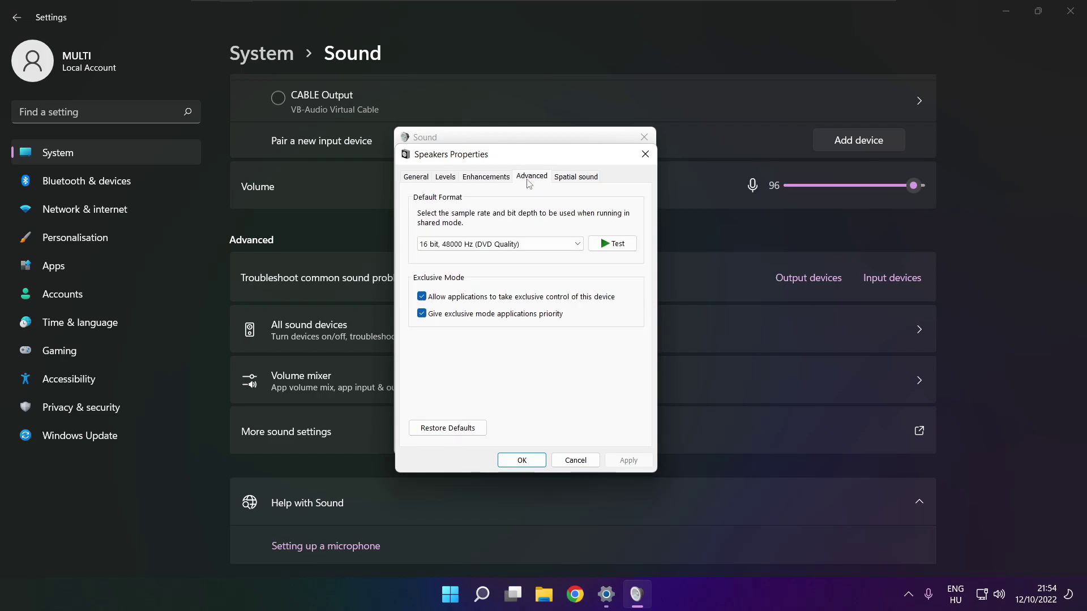
left_click(577, 247)
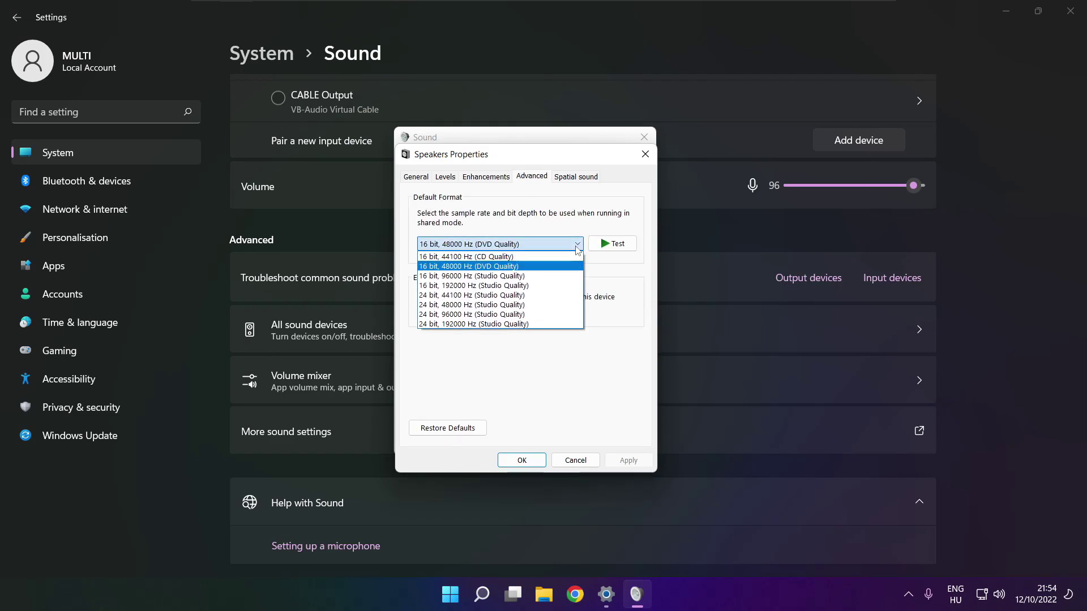
left_click(559, 271)
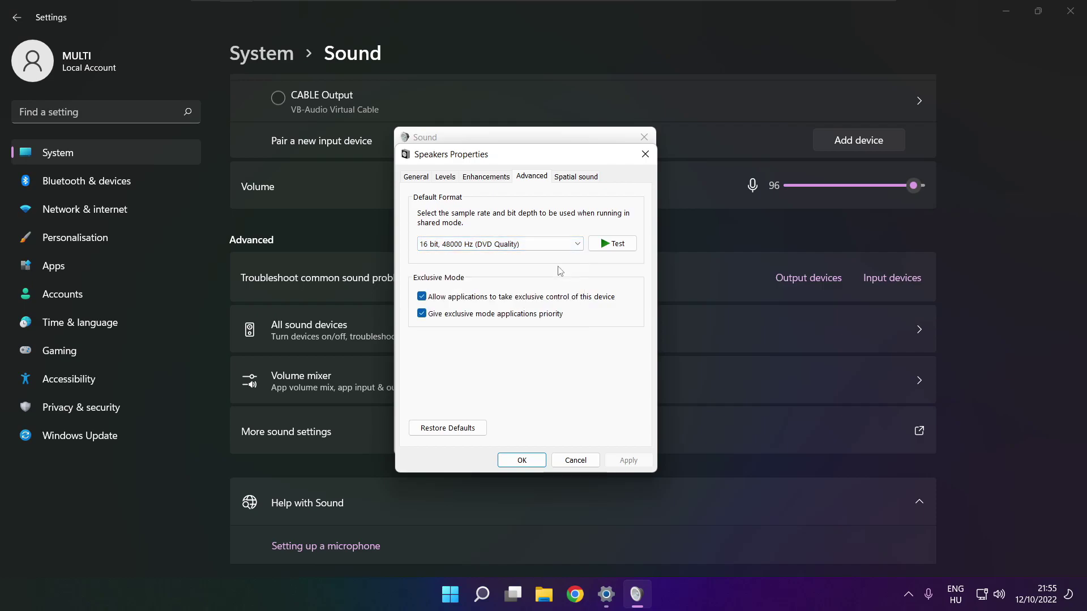
left_click(522, 460)
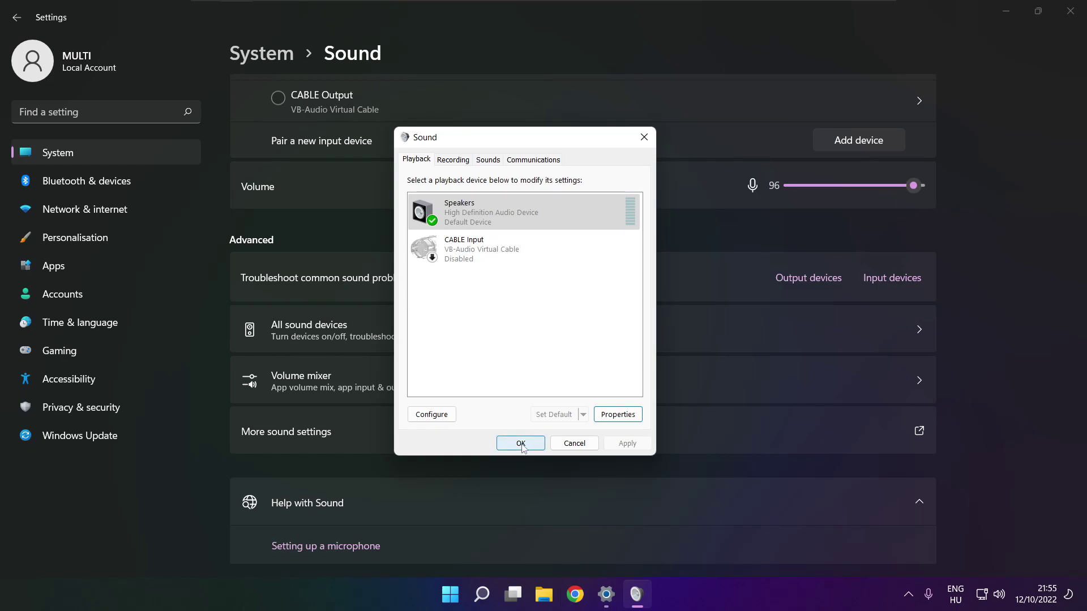
left_click(522, 445)
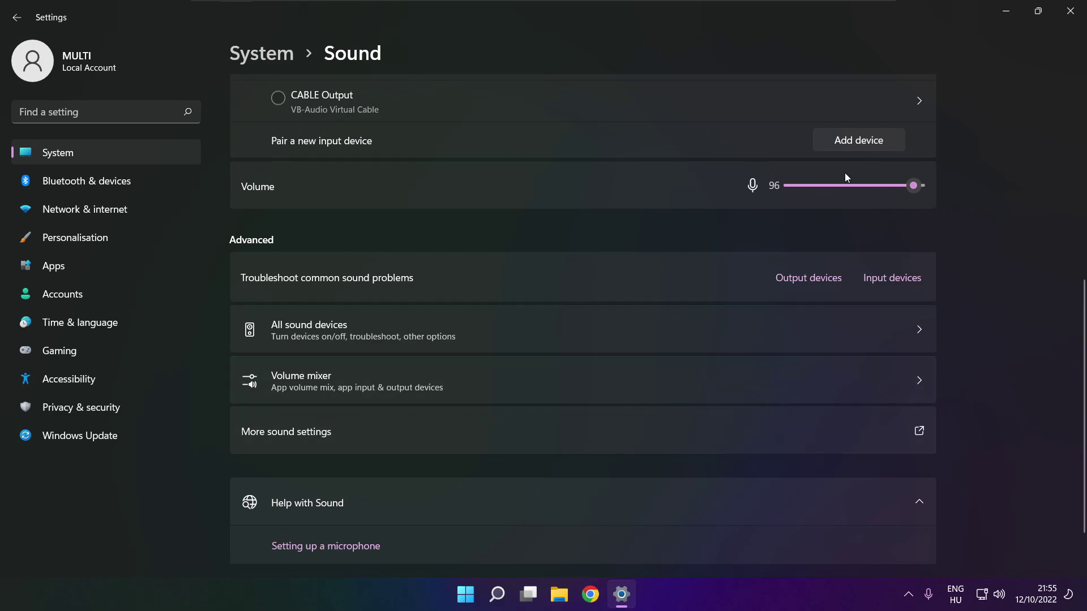
Close Settings and search the Start menu for Device Manager
left_click(1070, 12)
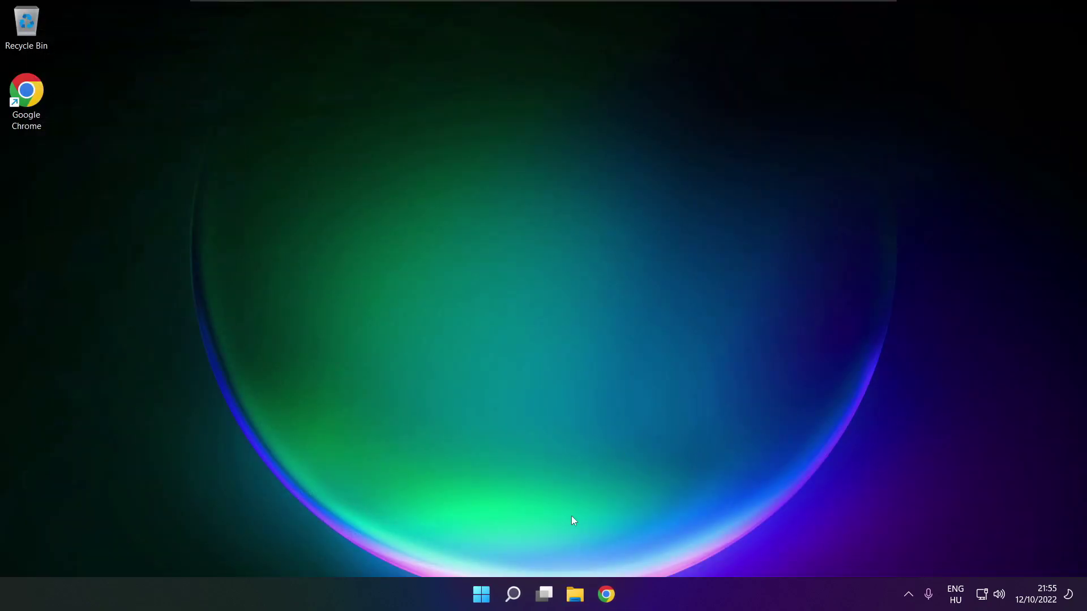
left_click(481, 595)
left_click(719, 547)
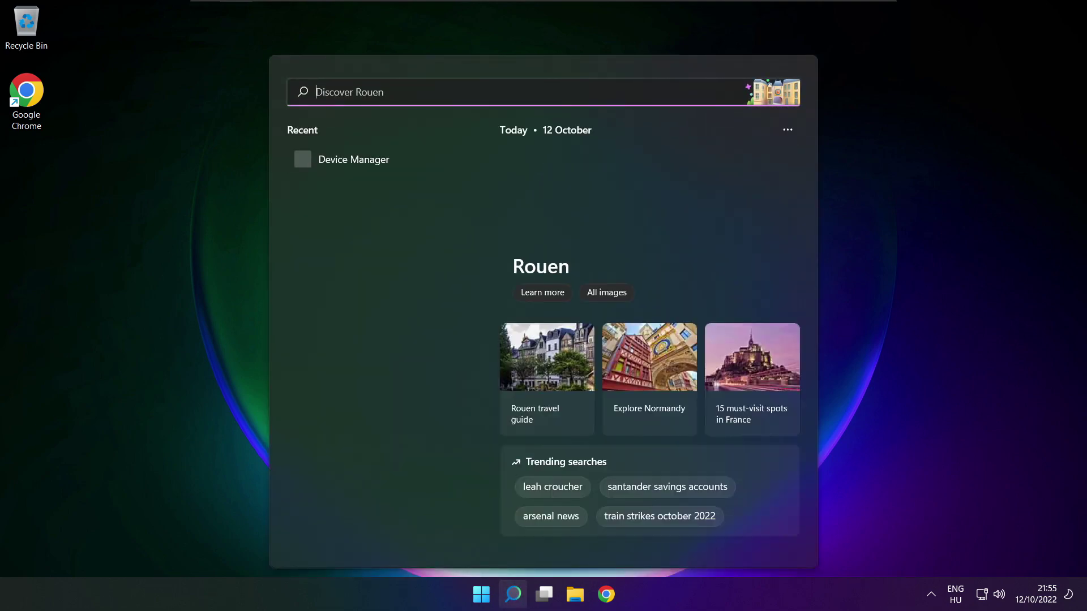
type("device manager")
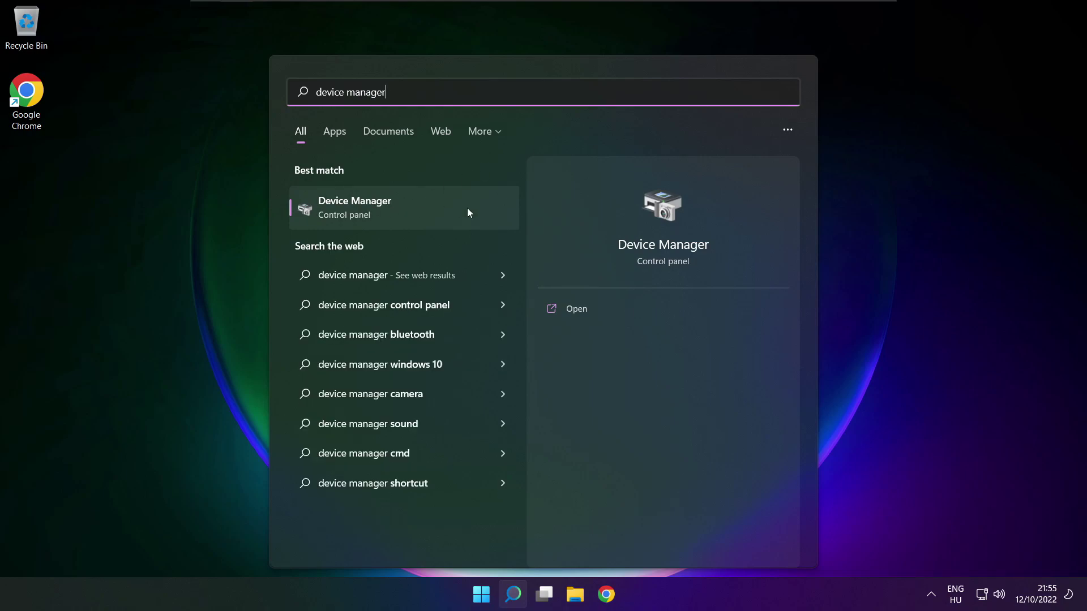
Launch Device Manager and expand Sound, video and game controllers to select High Definition Audio Device
left_click(419, 206)
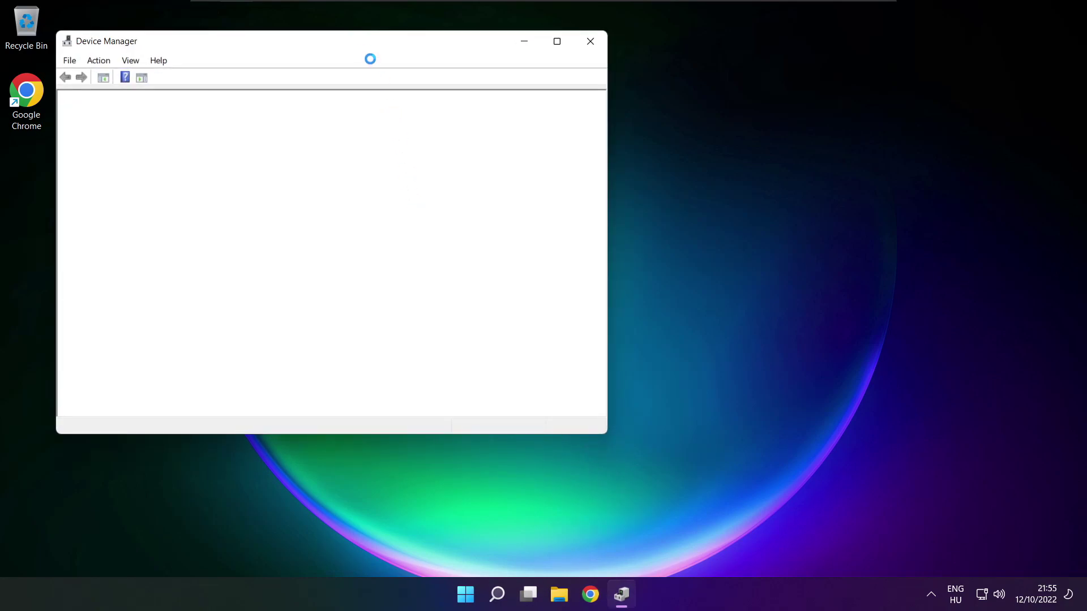
left_click_drag(337, 45, 568, 101)
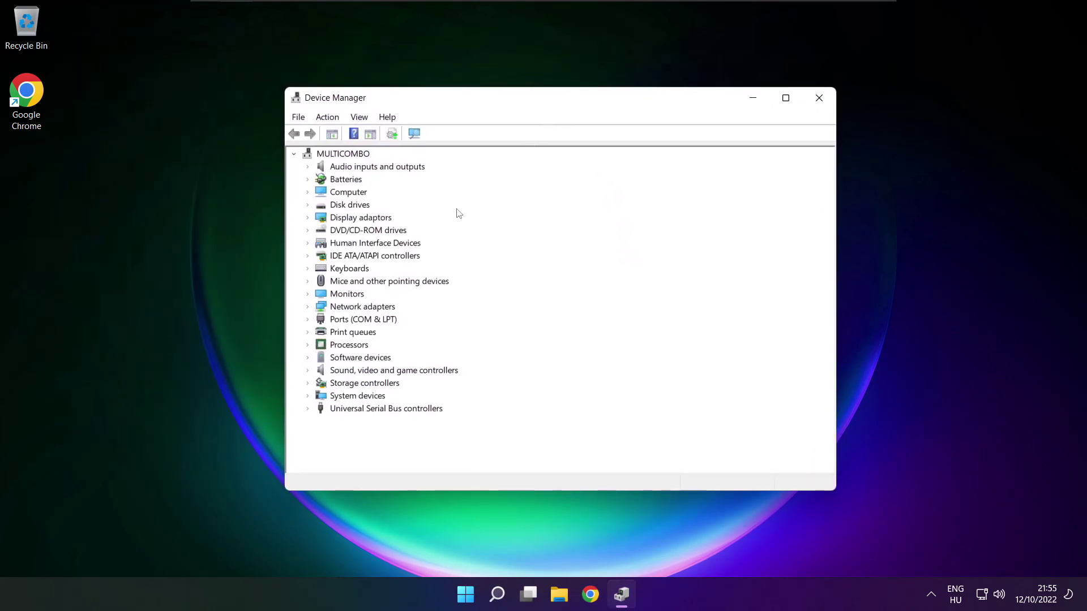
left_click(317, 372)
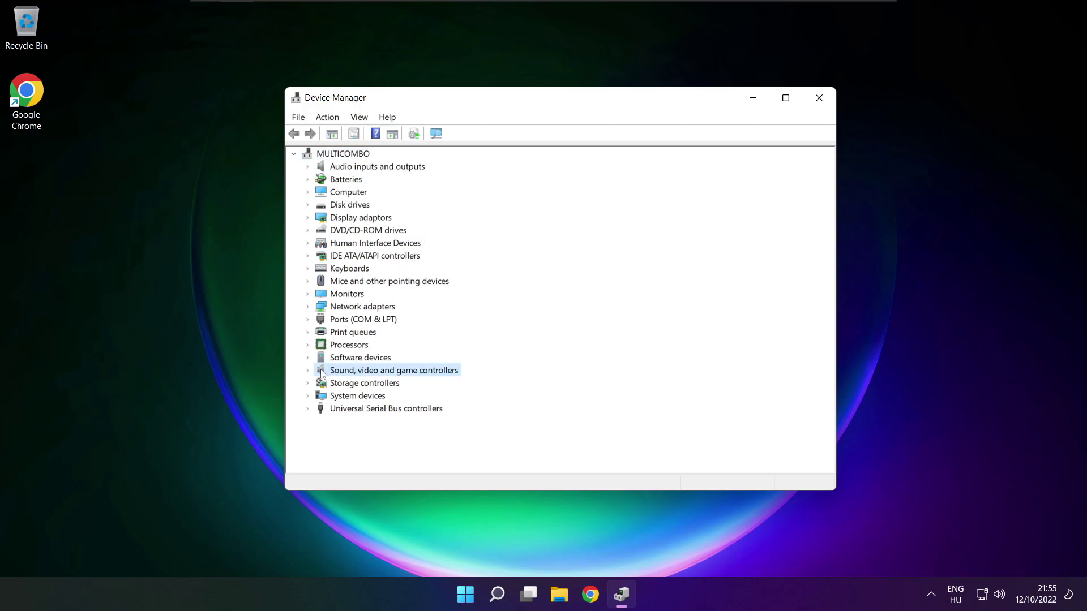
left_click(312, 372)
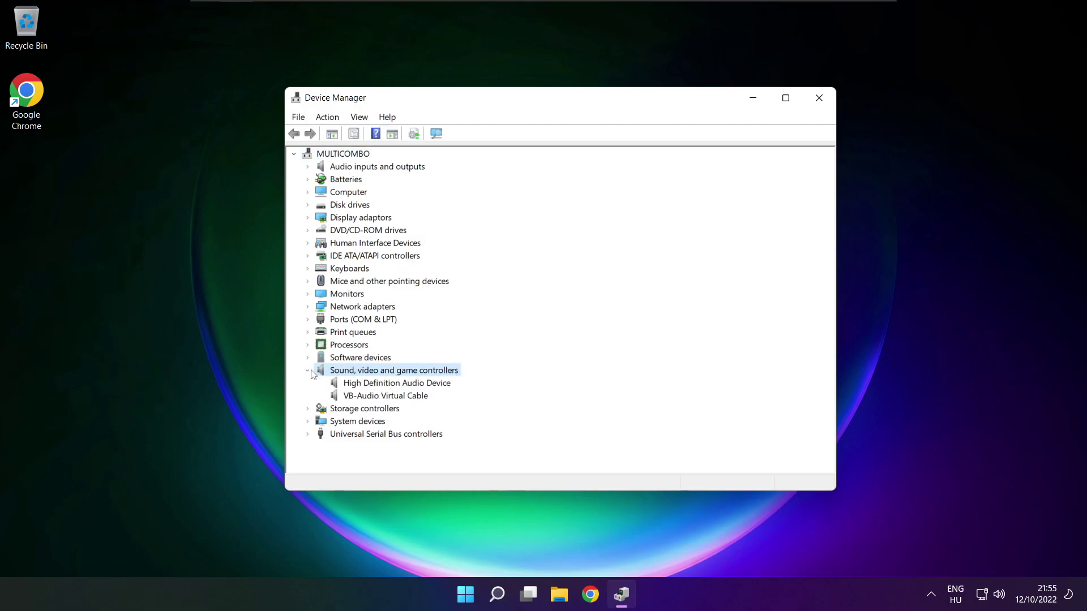
left_click(334, 384)
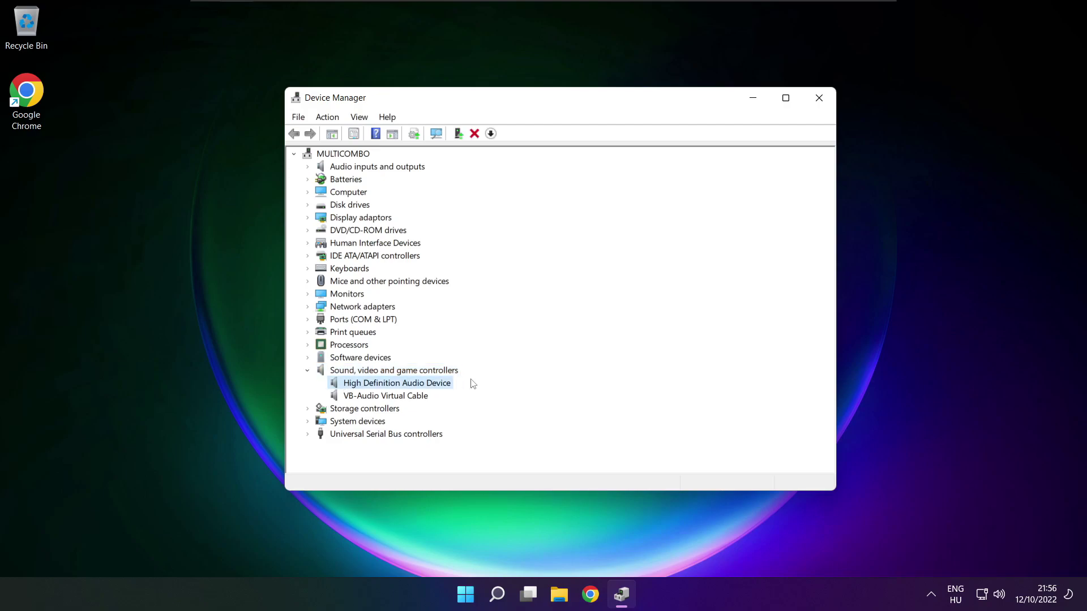
Start updating the High Definition Audio Device driver by picking from the local driver list
right_click(388, 388)
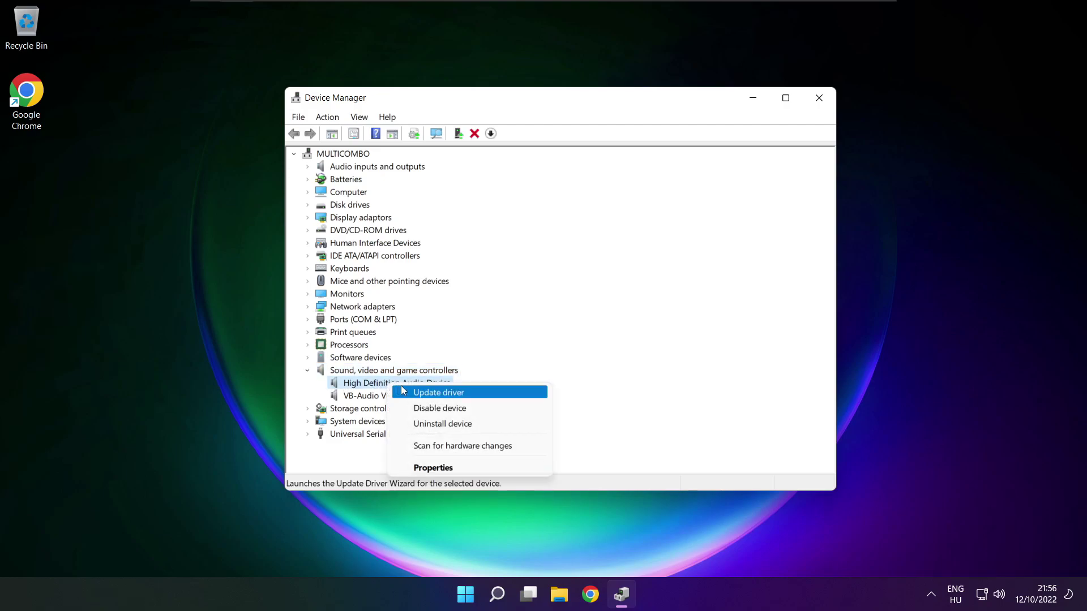
left_click(492, 396)
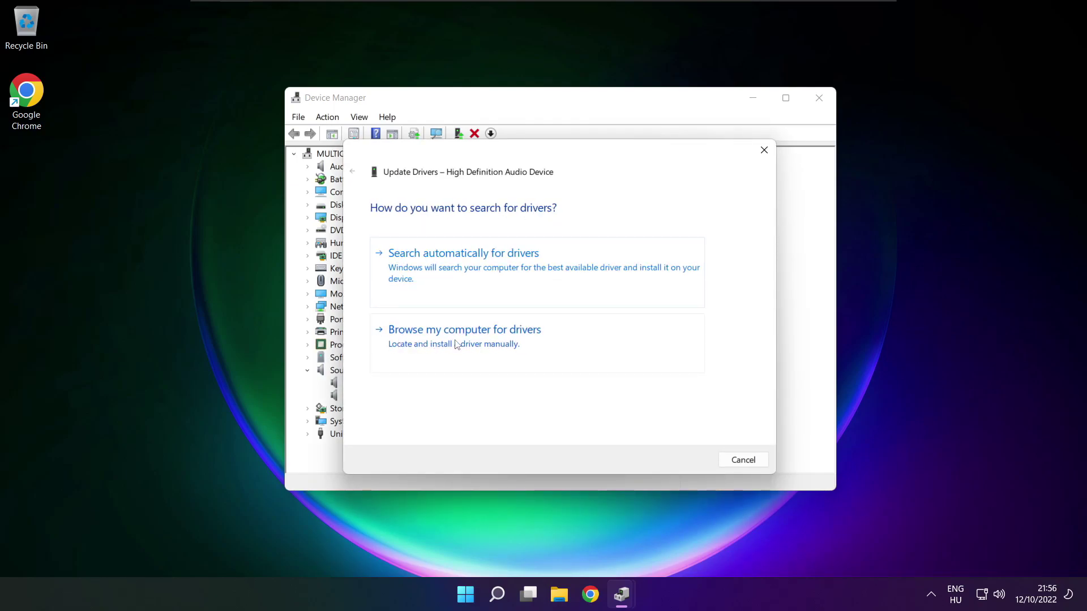
left_click(489, 344)
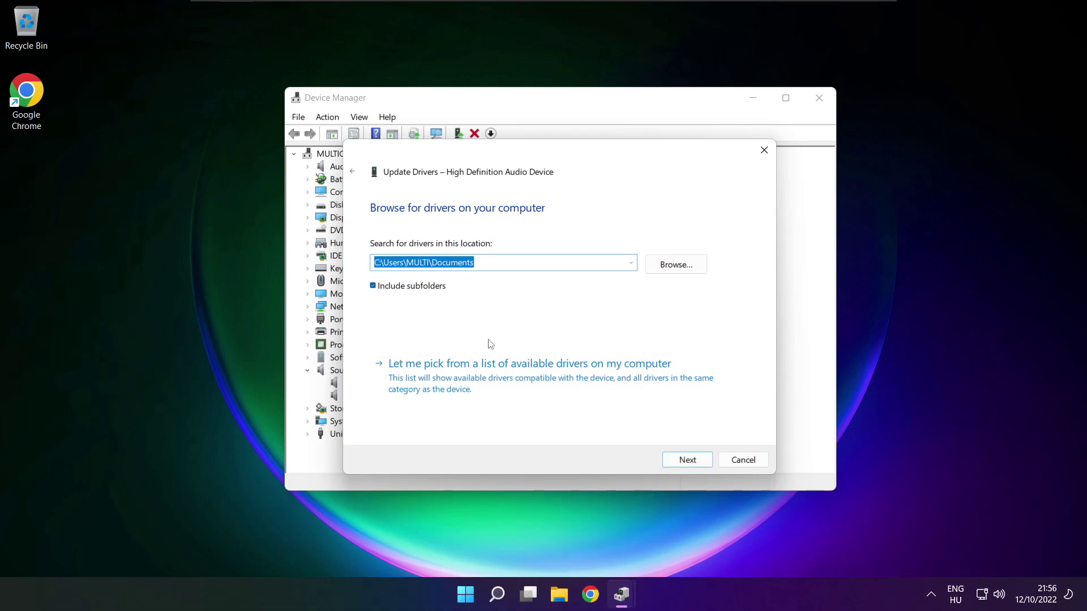
left_click(534, 386)
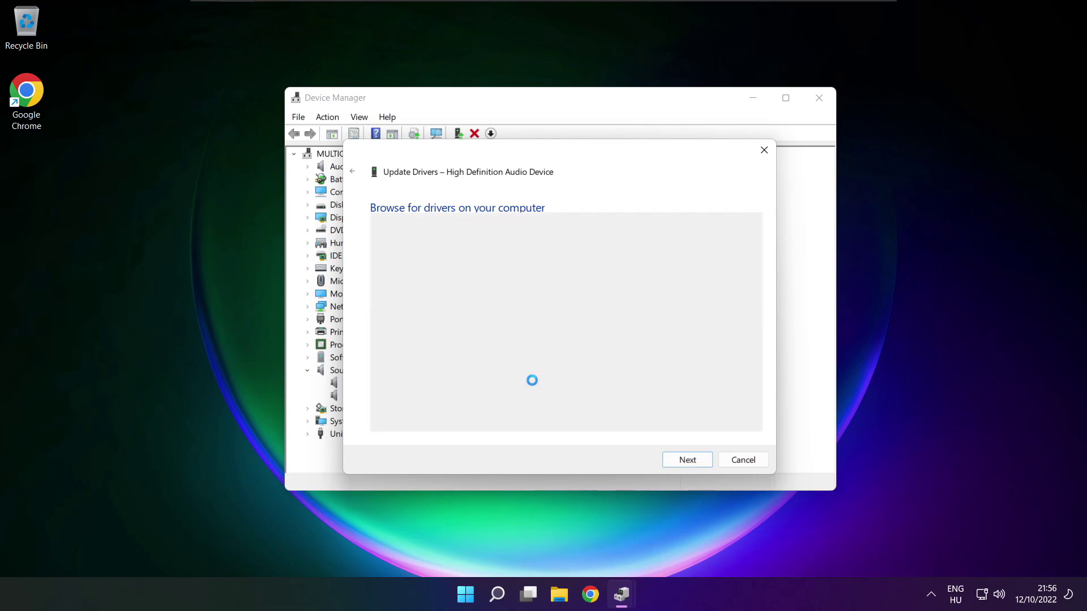
Reinstall the High Definition Audio Device driver, confirming the compatibility warning
left_click(425, 336)
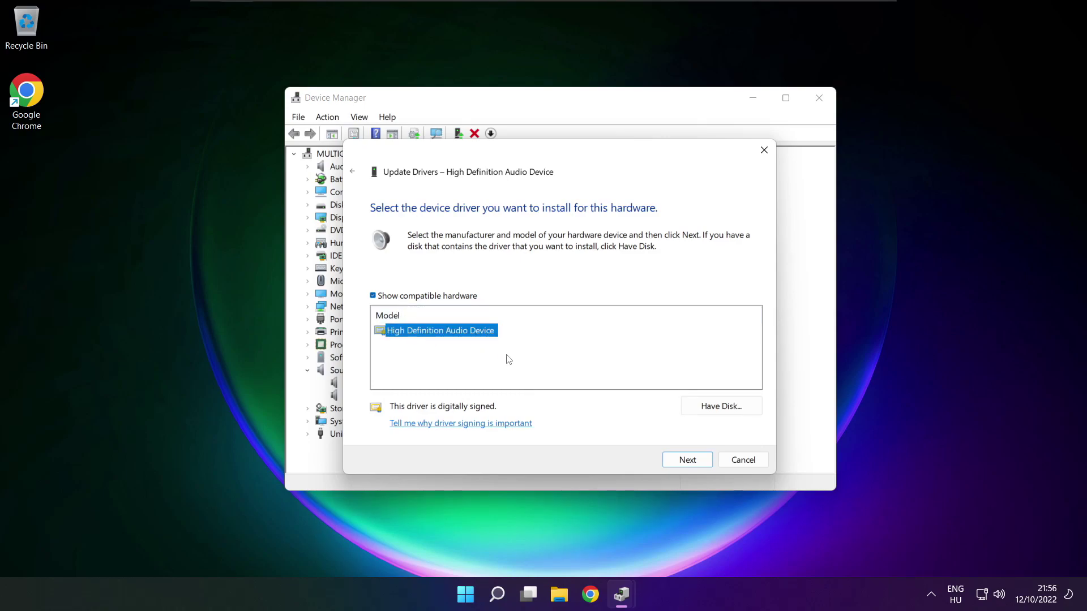
left_click(688, 460)
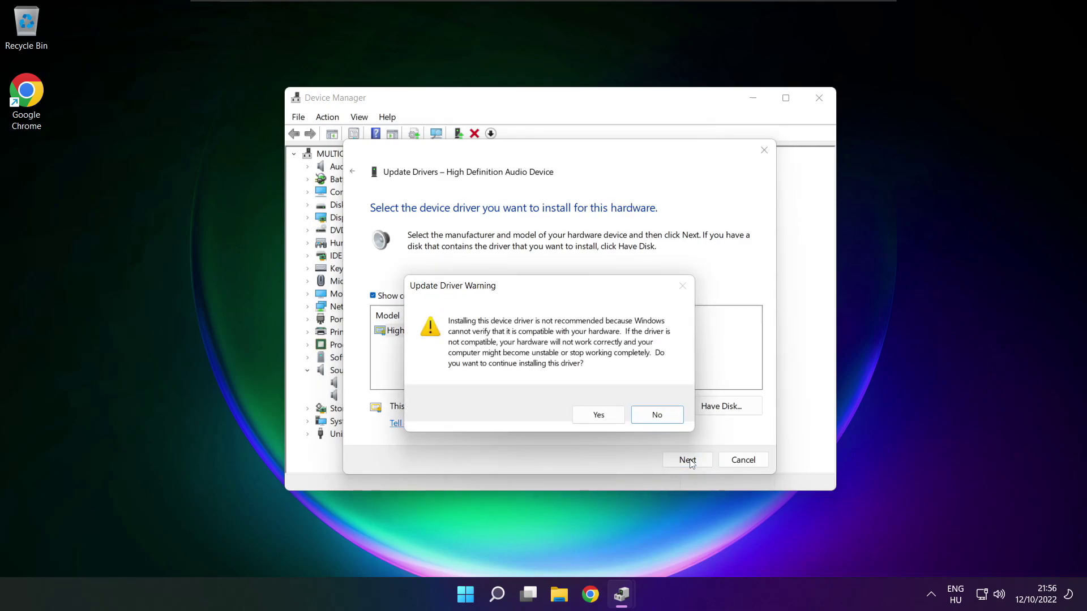
left_click(600, 415)
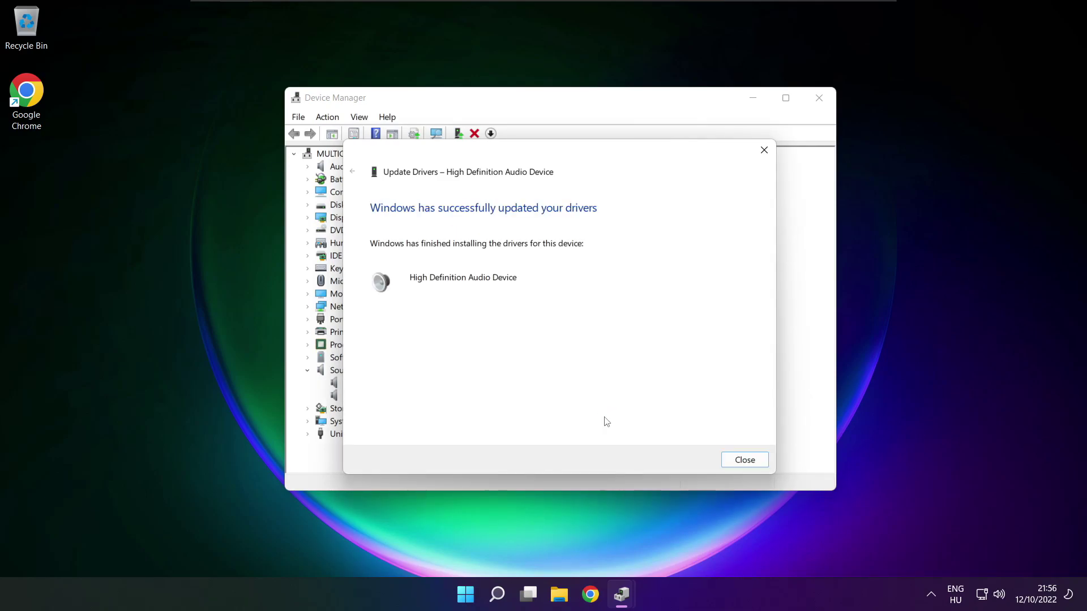
left_click(745, 461)
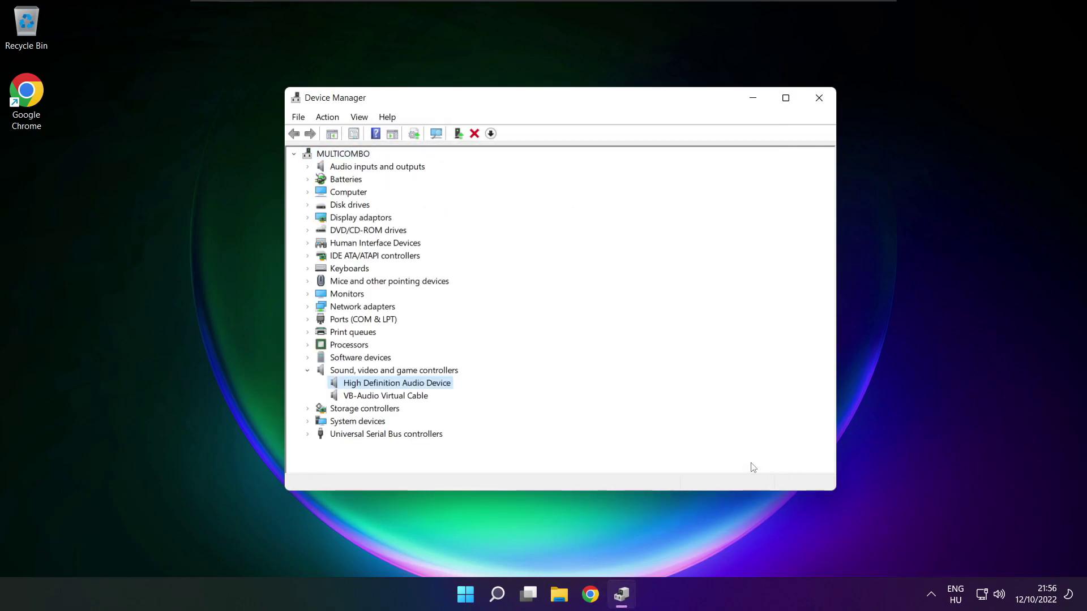
Close Device Manager and reopen the Sound settings page from the speaker tray icon
left_click(820, 99)
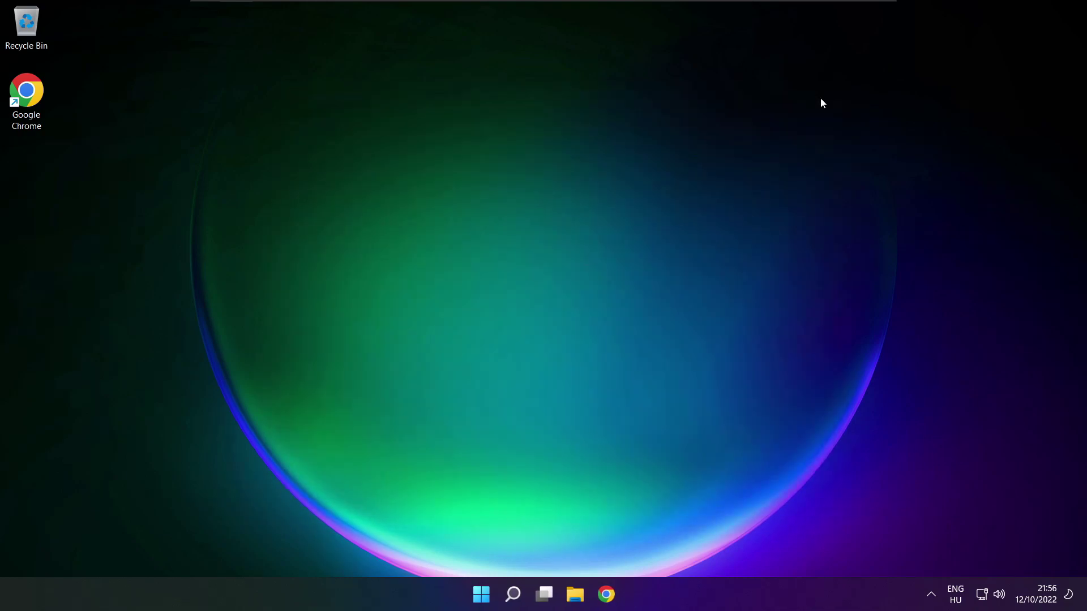
left_click(481, 595)
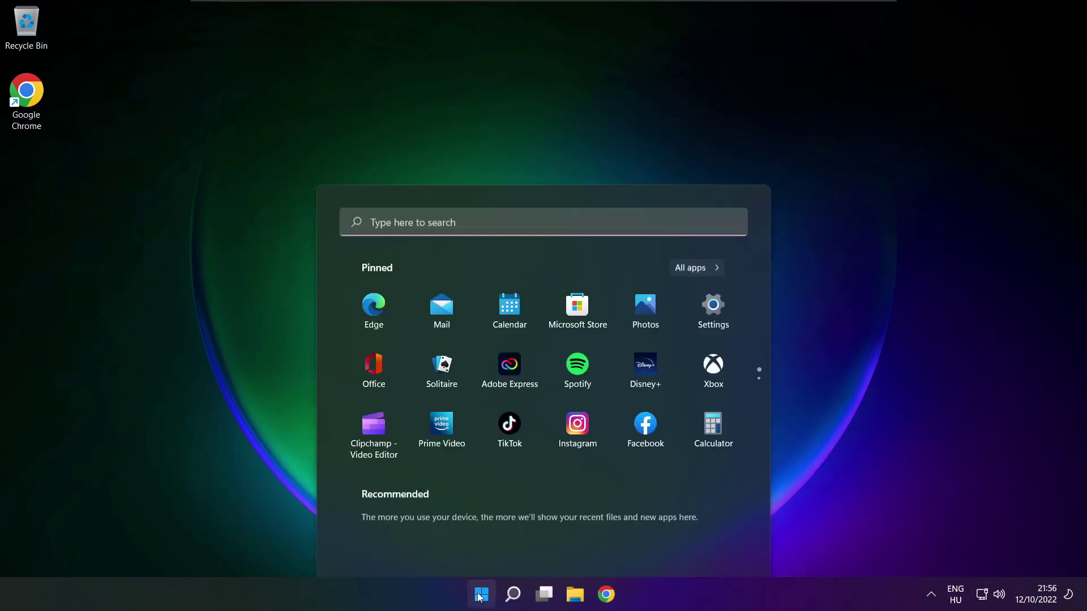
left_click(719, 546)
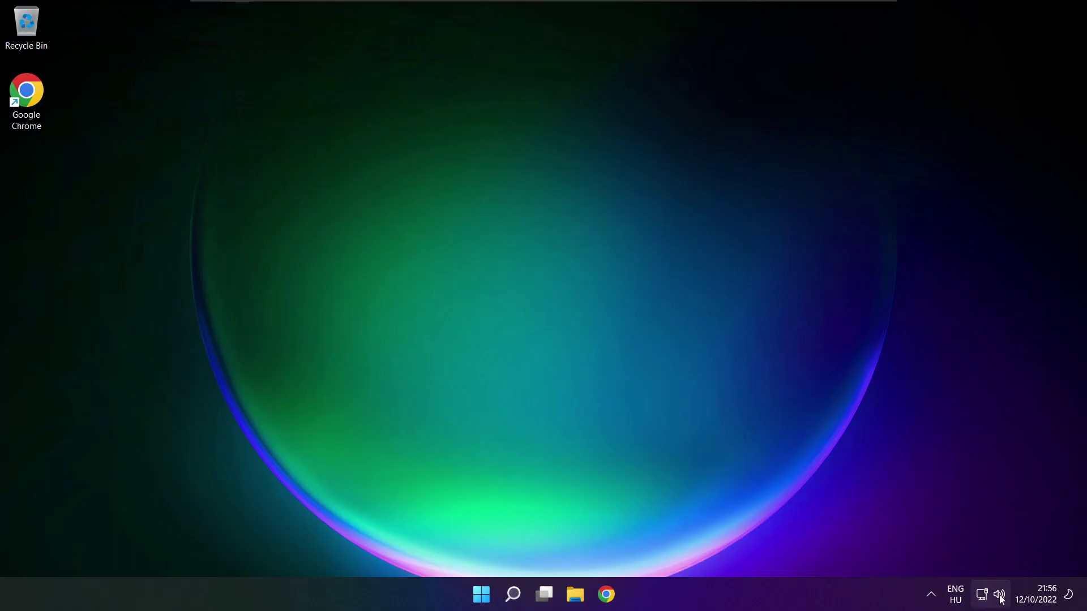
right_click(1001, 599)
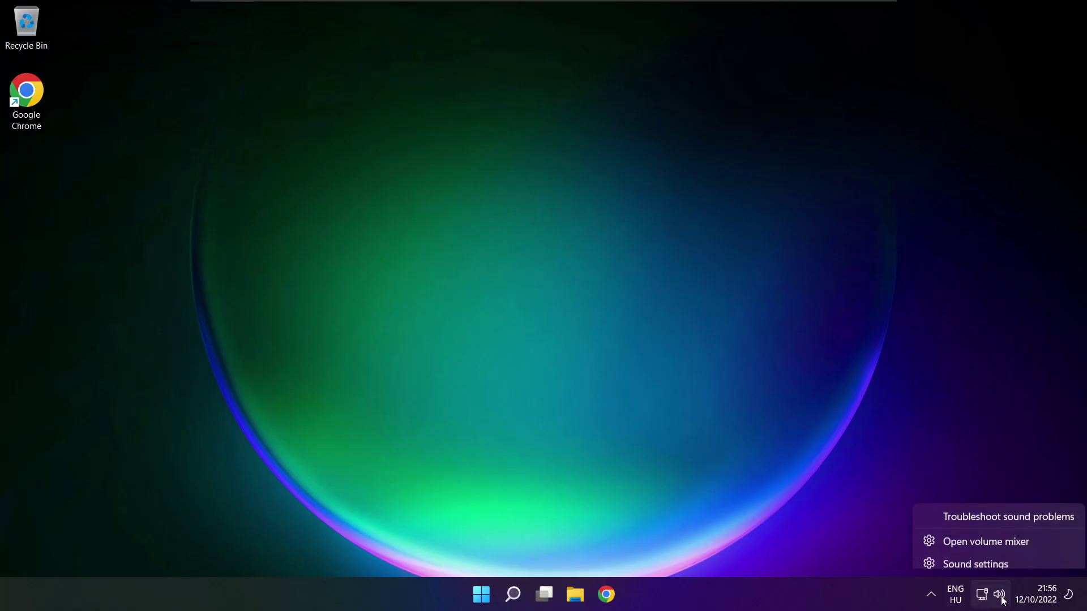
left_click(1017, 557)
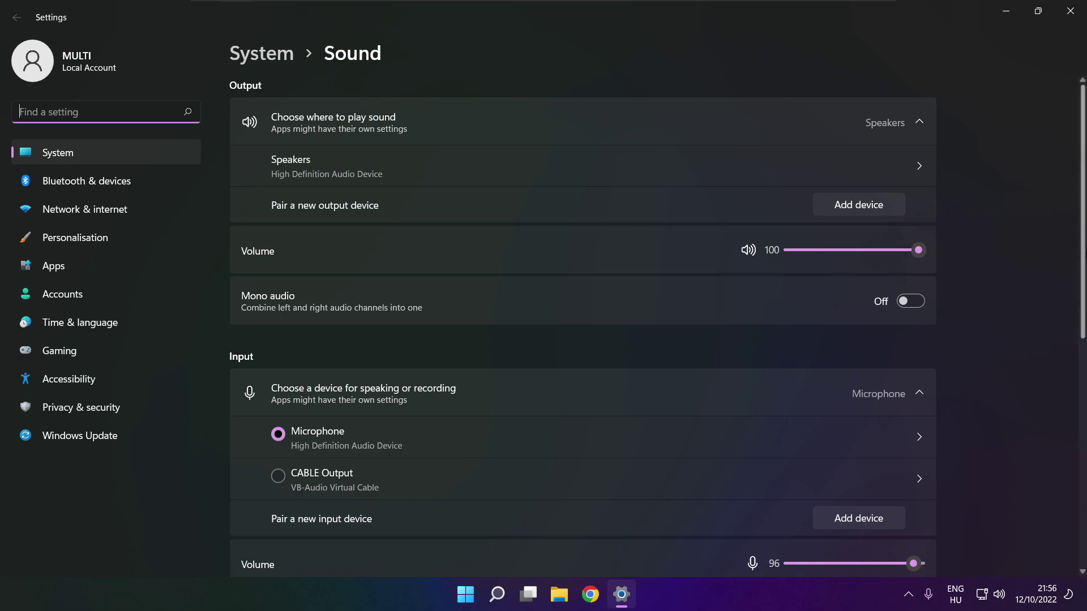
scroll(583, 327, "down", 5)
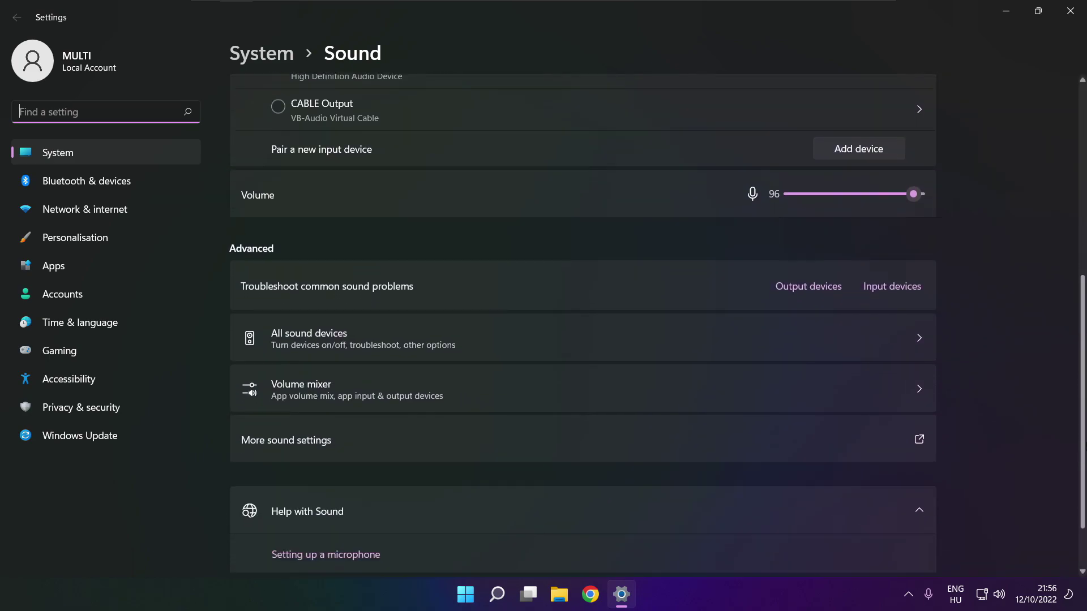
scroll(583, 327, "down", 2)
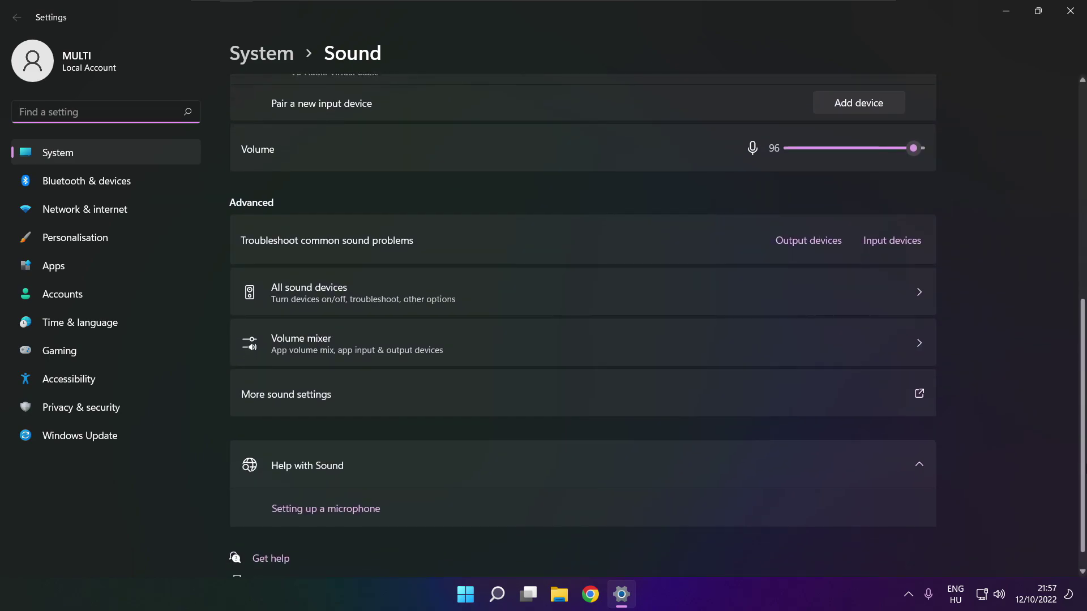
scroll(582, 330, "down", 1)
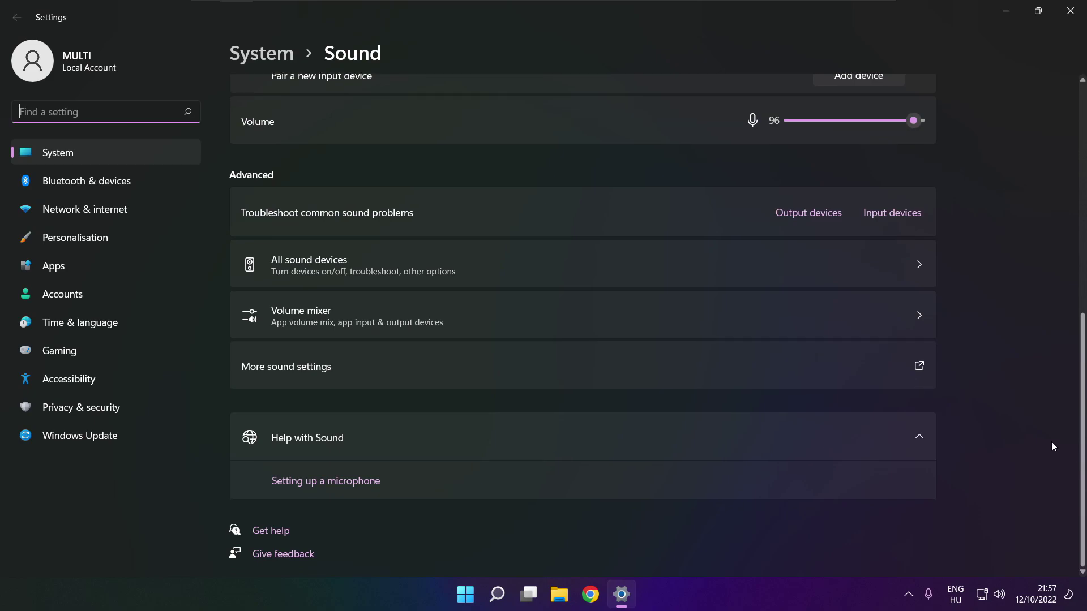